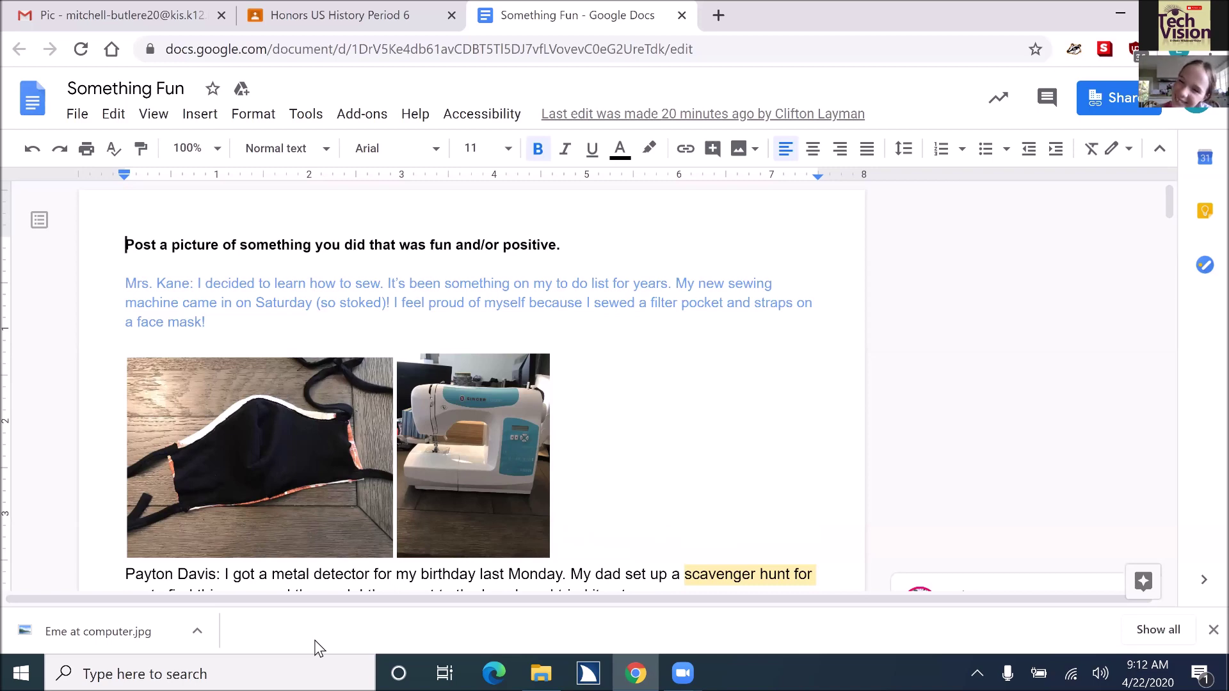
# Step: At the end of the document, below the dark thumbs-up photo, write "I think studying is a little easier with a cat around."
pyautogui.press('pagedown')
pyautogui.press('pagedown')
pyautogui.press('pagedown')
pyautogui.press('pagedown')
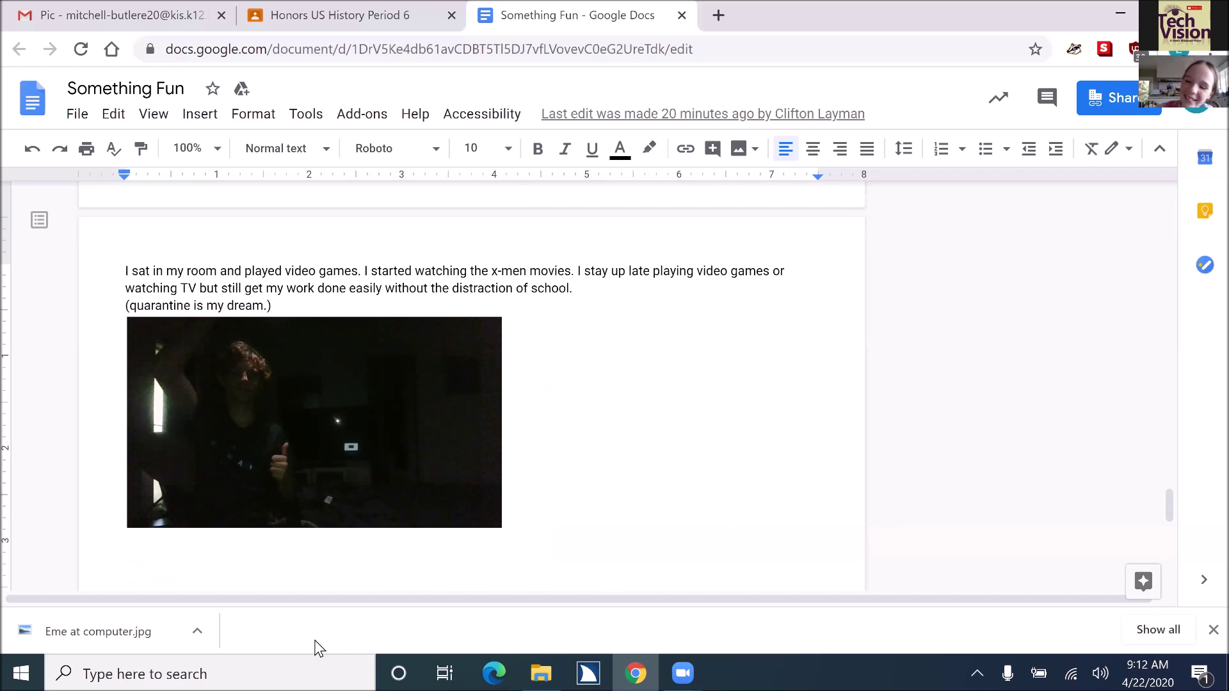
pyautogui.press('Return')
pyautogui.press('Return')
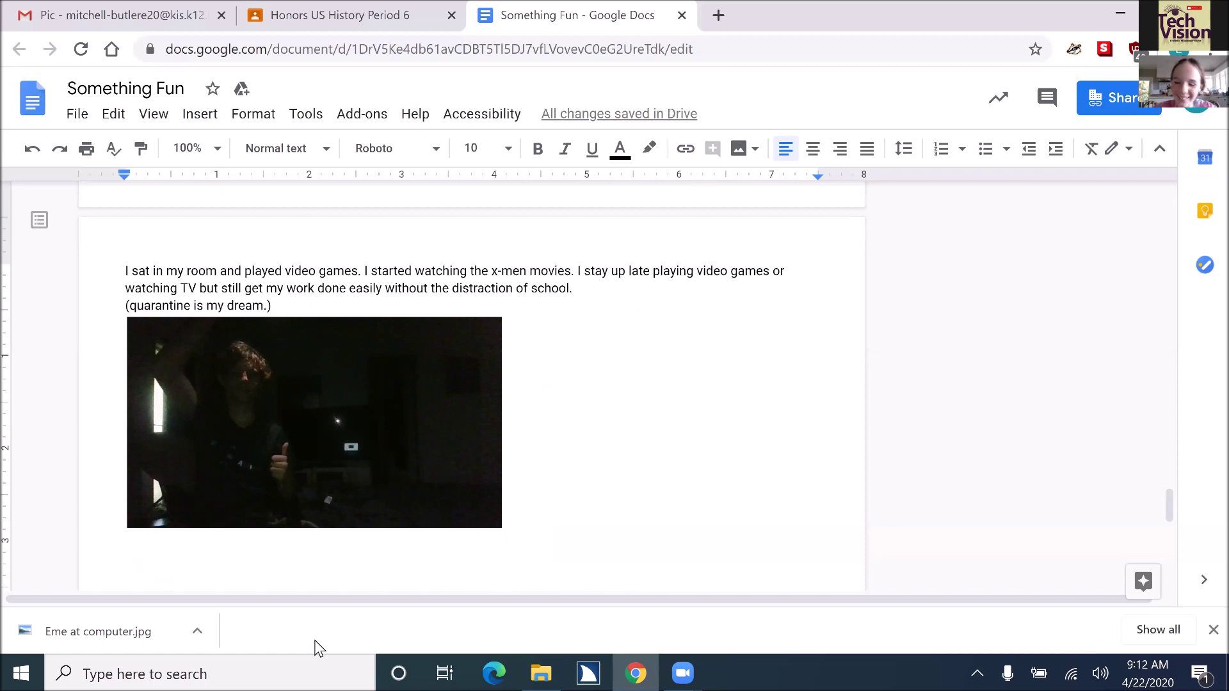
pyautogui.write('I think st')
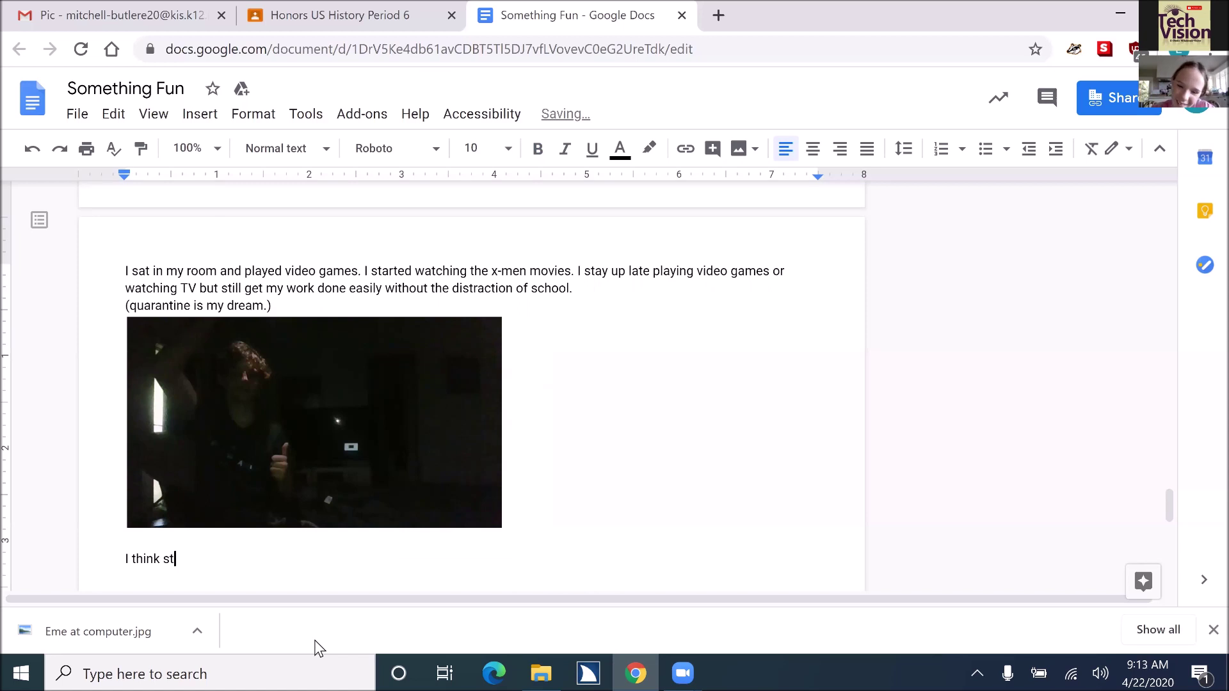
pyautogui.write('udying is a ')
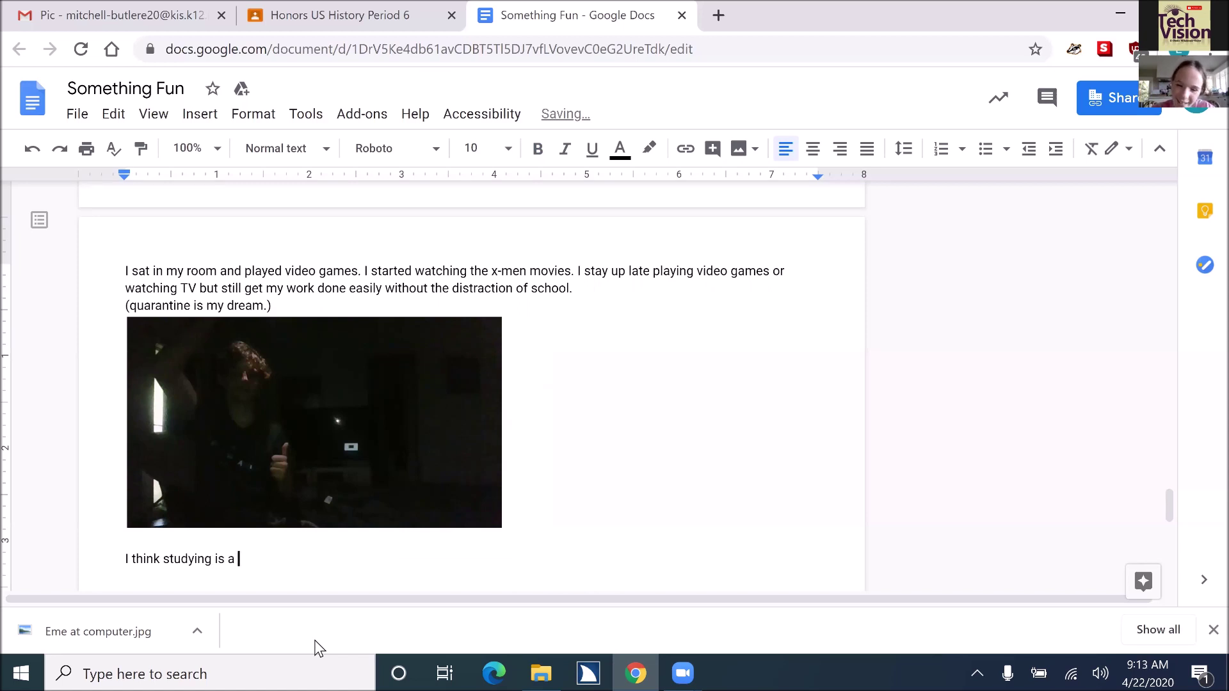
pyautogui.write('little easier with')
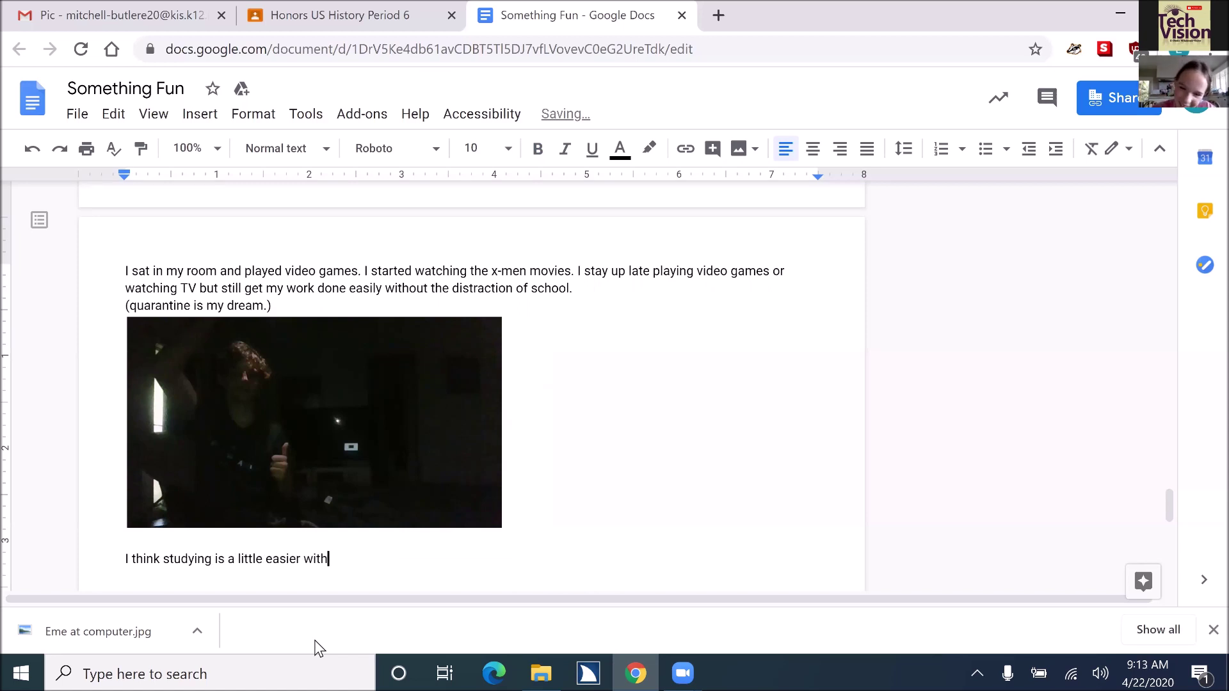
pyautogui.write(' a cat ar')
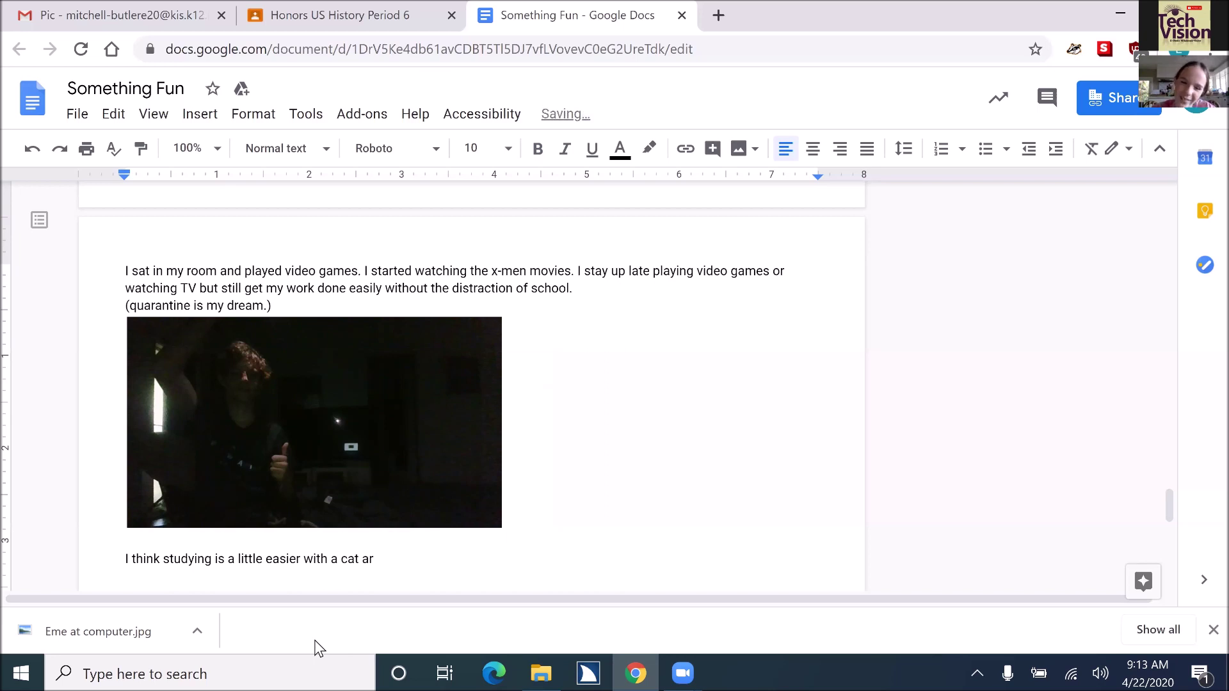
pyautogui.write('ound. ')
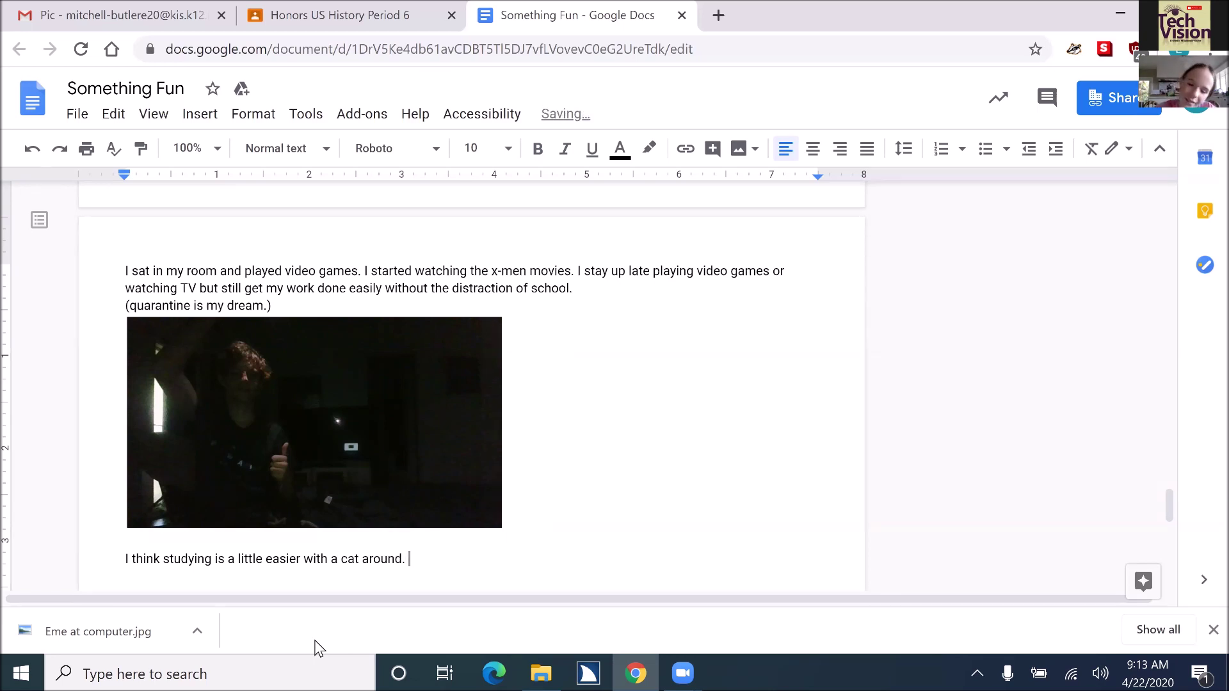
# Step: Continue the paragraph with "In this picture, I decided that I would like to work with Lola, my kitty, on my lap."
pyautogui.write('In this ')
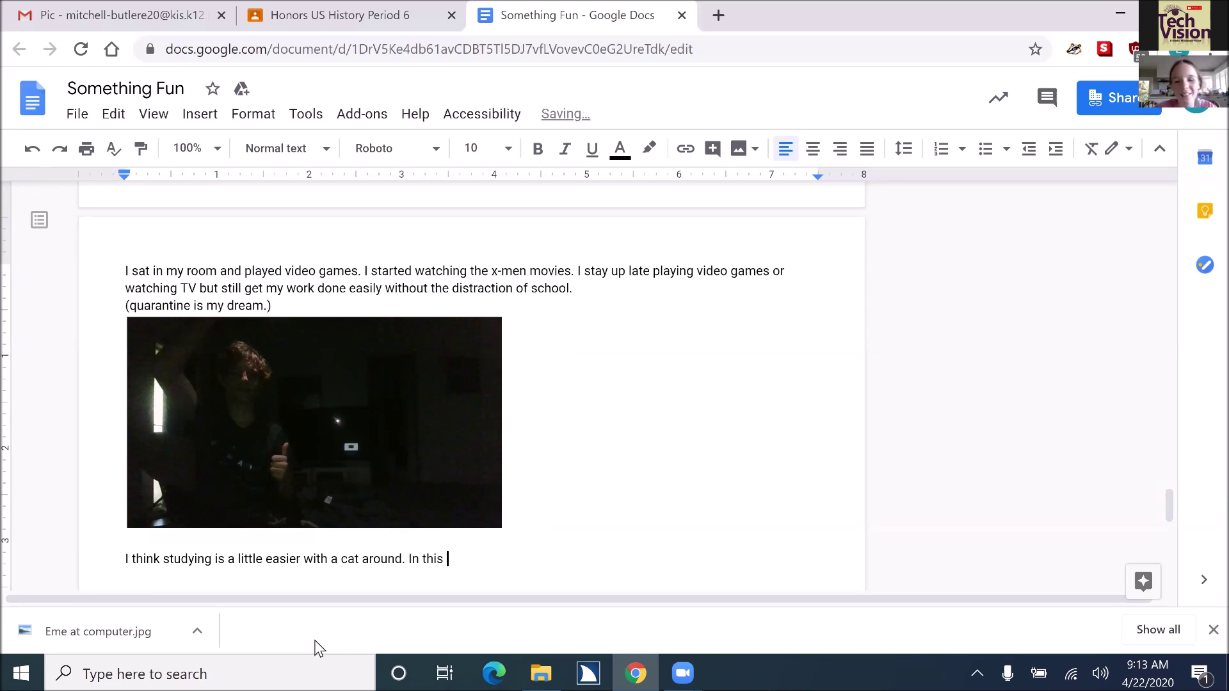
pyautogui.write('picture,')
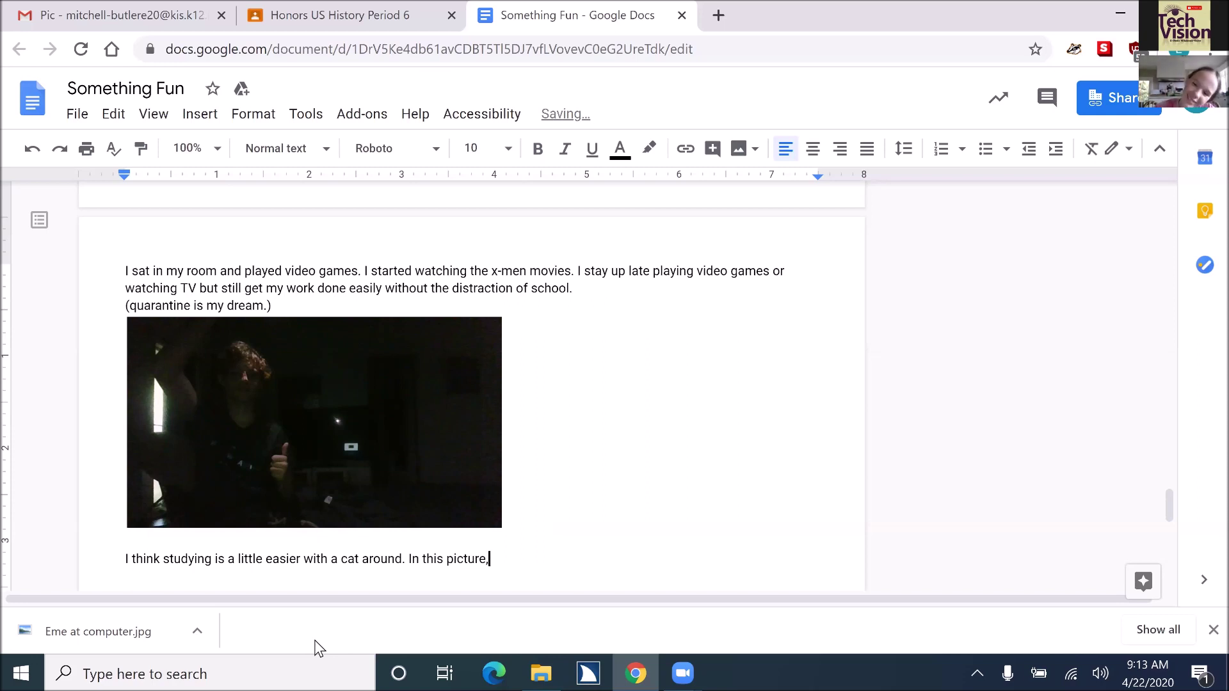
pyautogui.write(' I decided ')
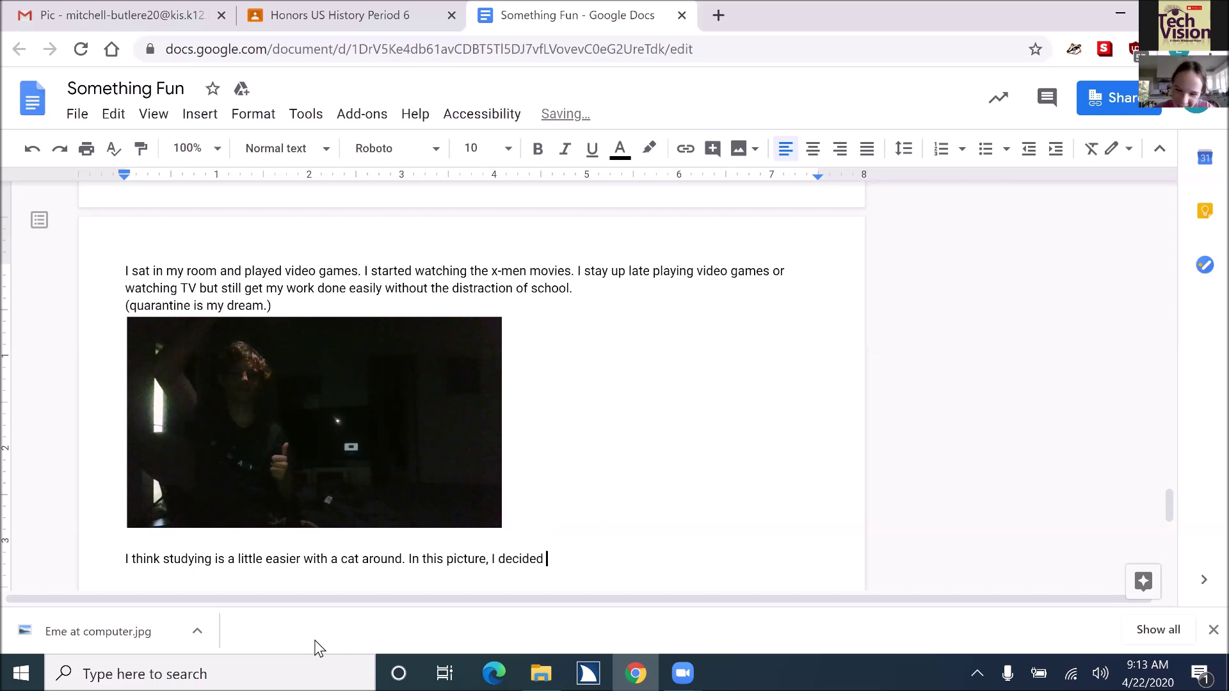
pyautogui.write('that I wou')
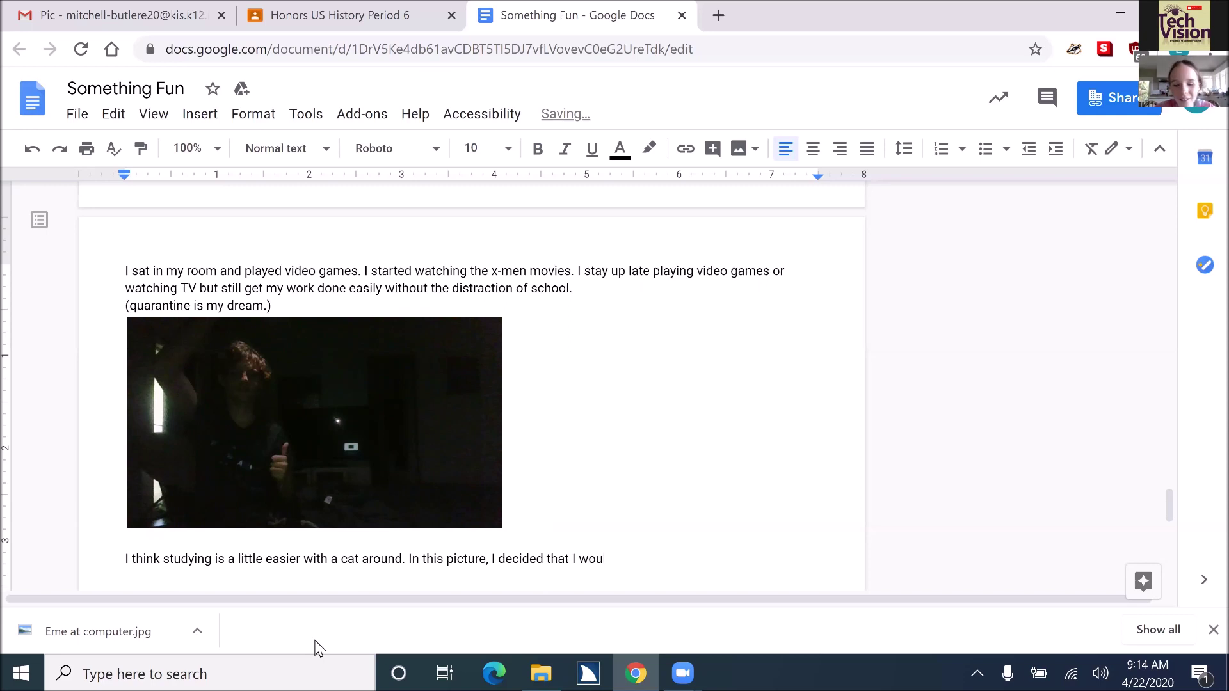
pyautogui.write('ld like to wo')
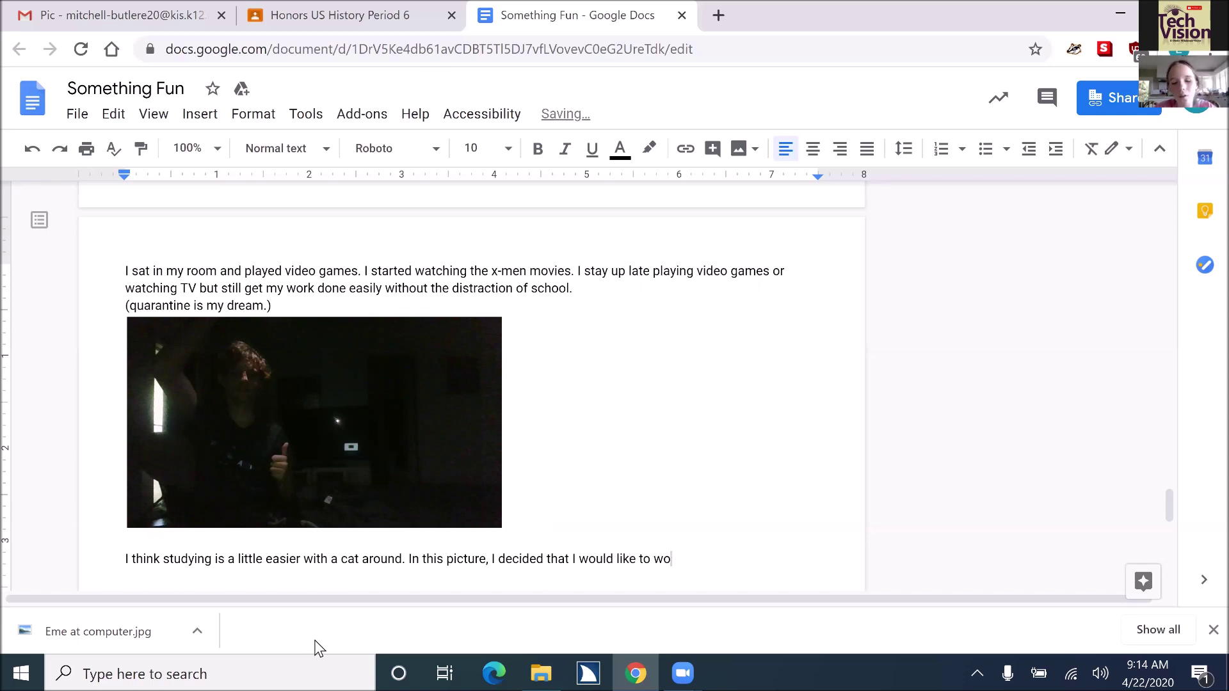
pyautogui.write('rk with Lo')
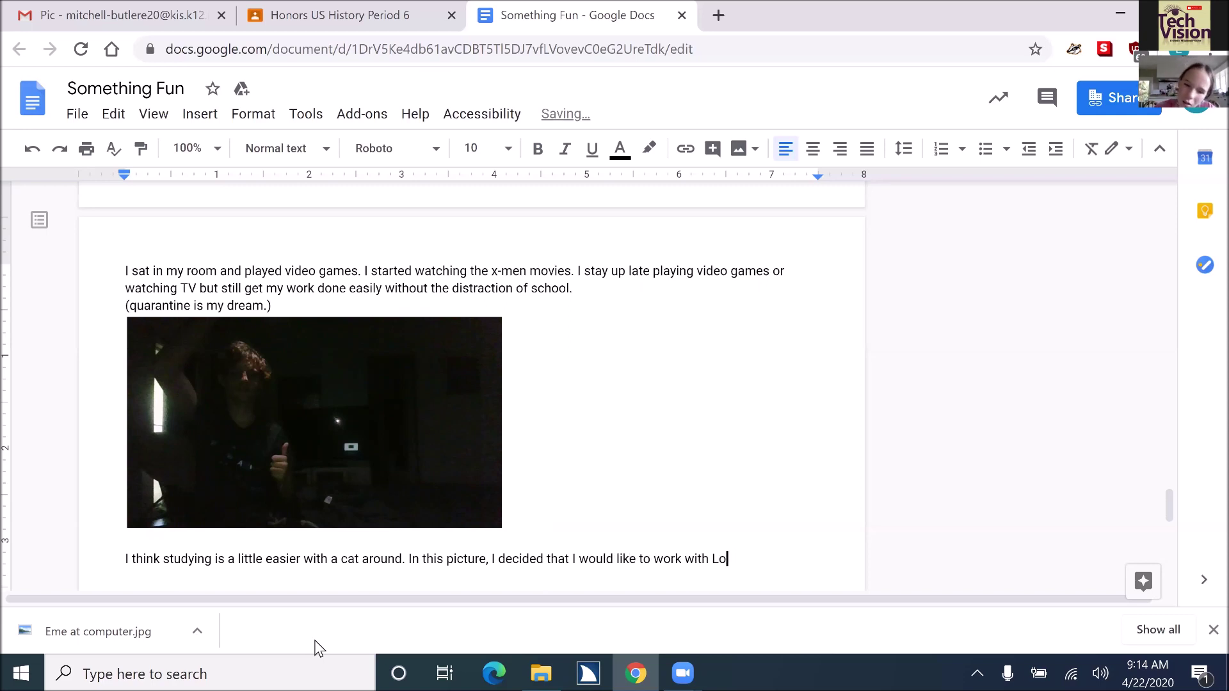
pyautogui.write('la, my kitty, ')
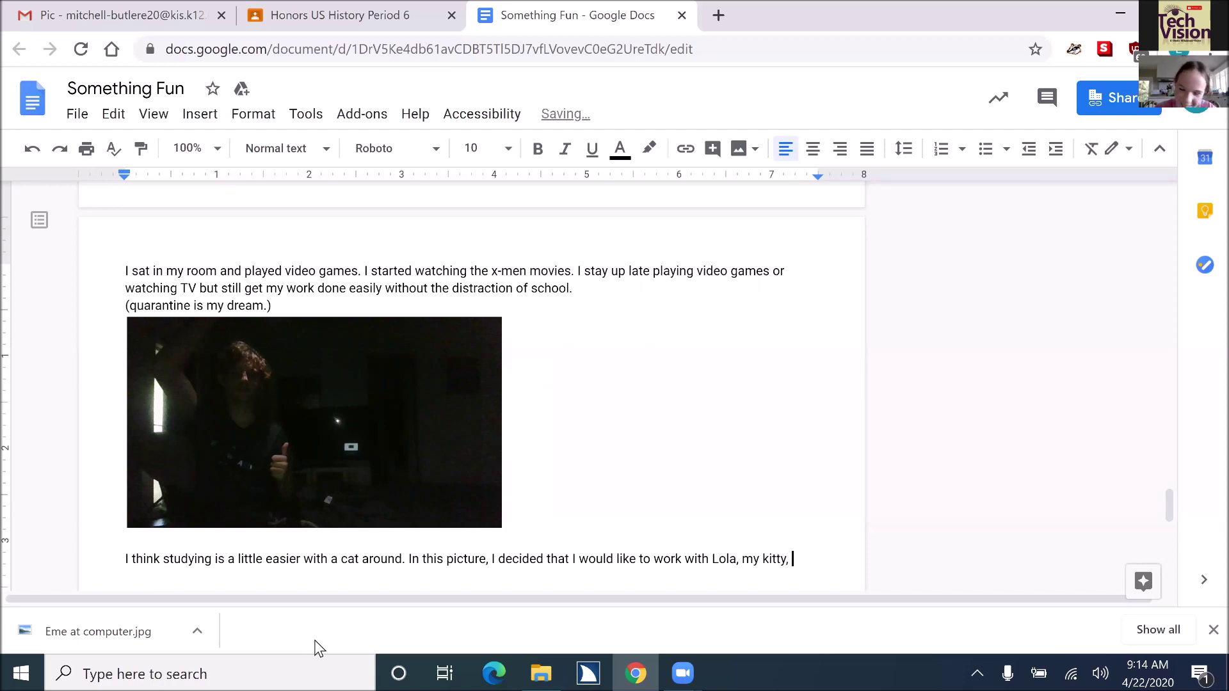
pyautogui.write('on my lap.')
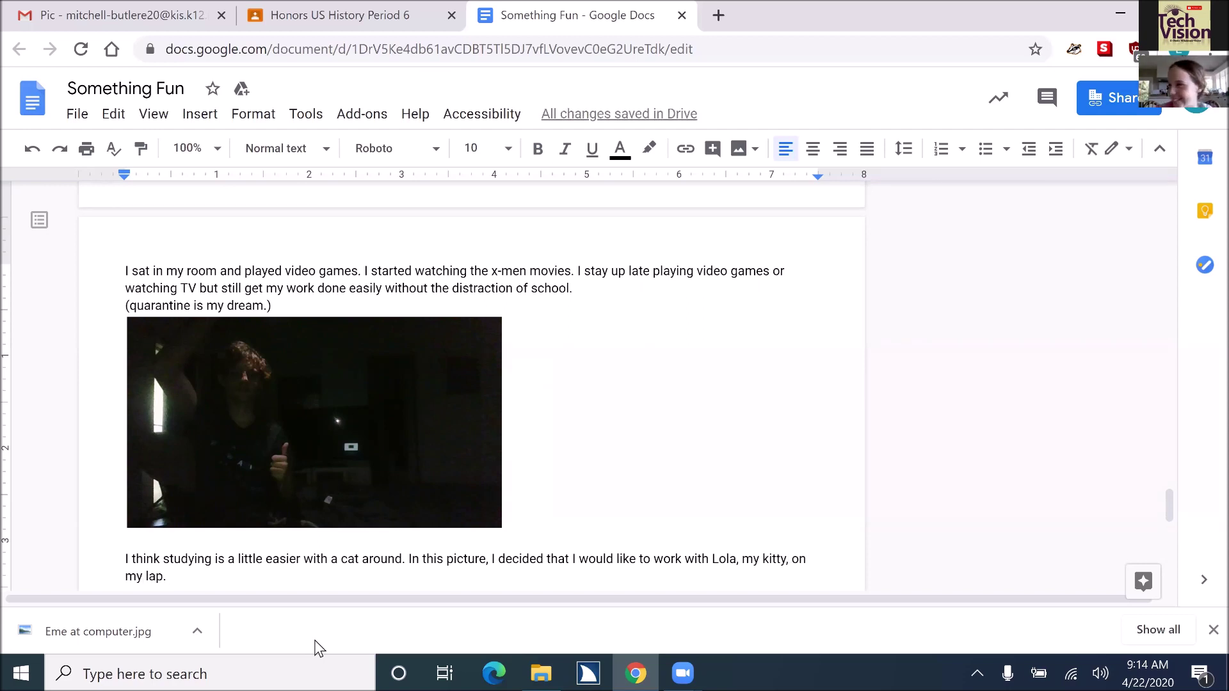
# Step: Start a new line below the cat paragraph and begin inserting an image uploaded from the computer
pyautogui.press('Return')
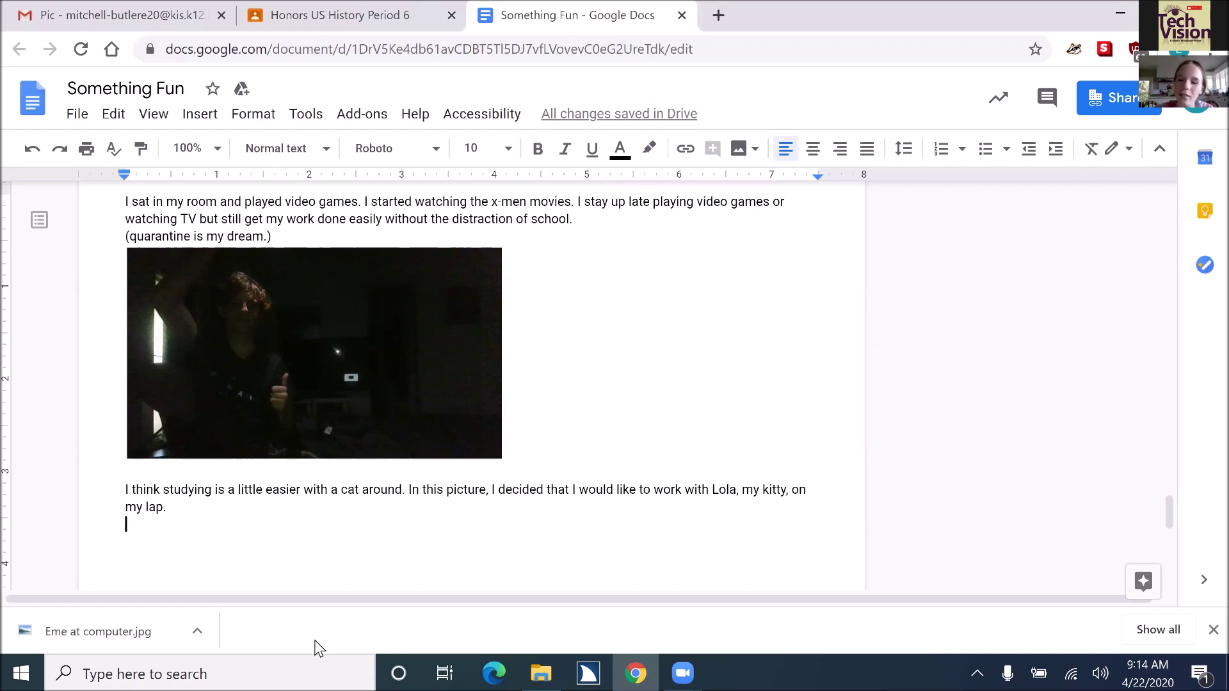
pyautogui.hotkey('alt', 'i')
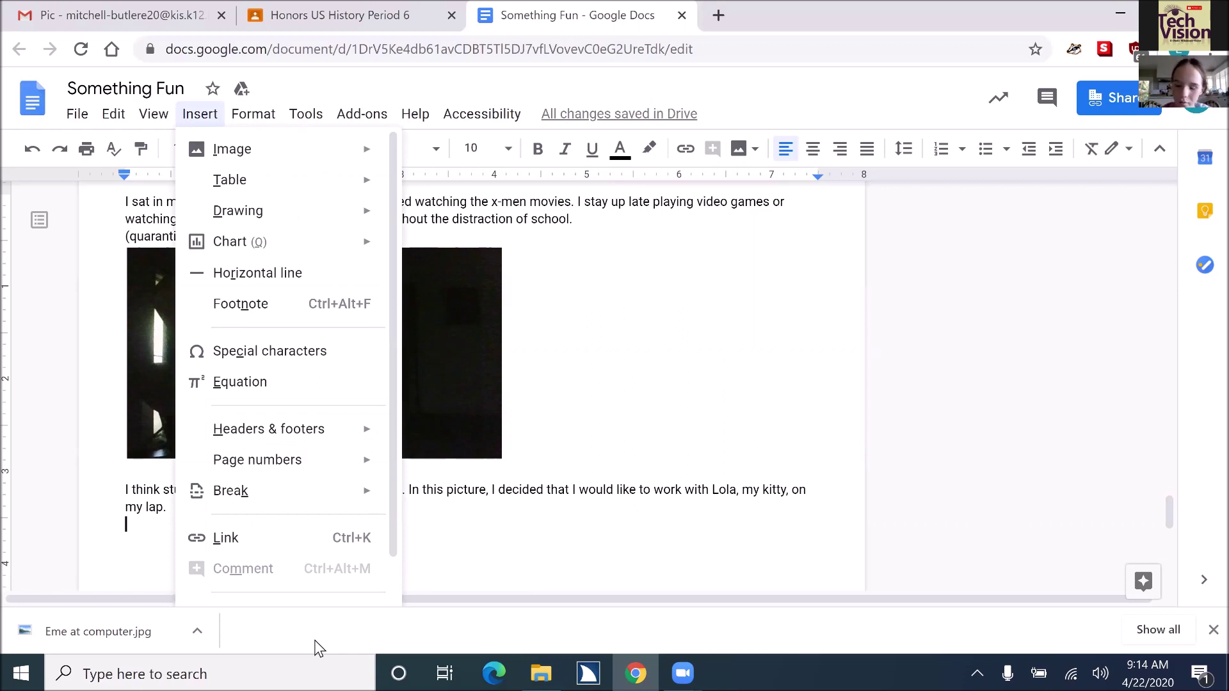
pyautogui.press('Down')
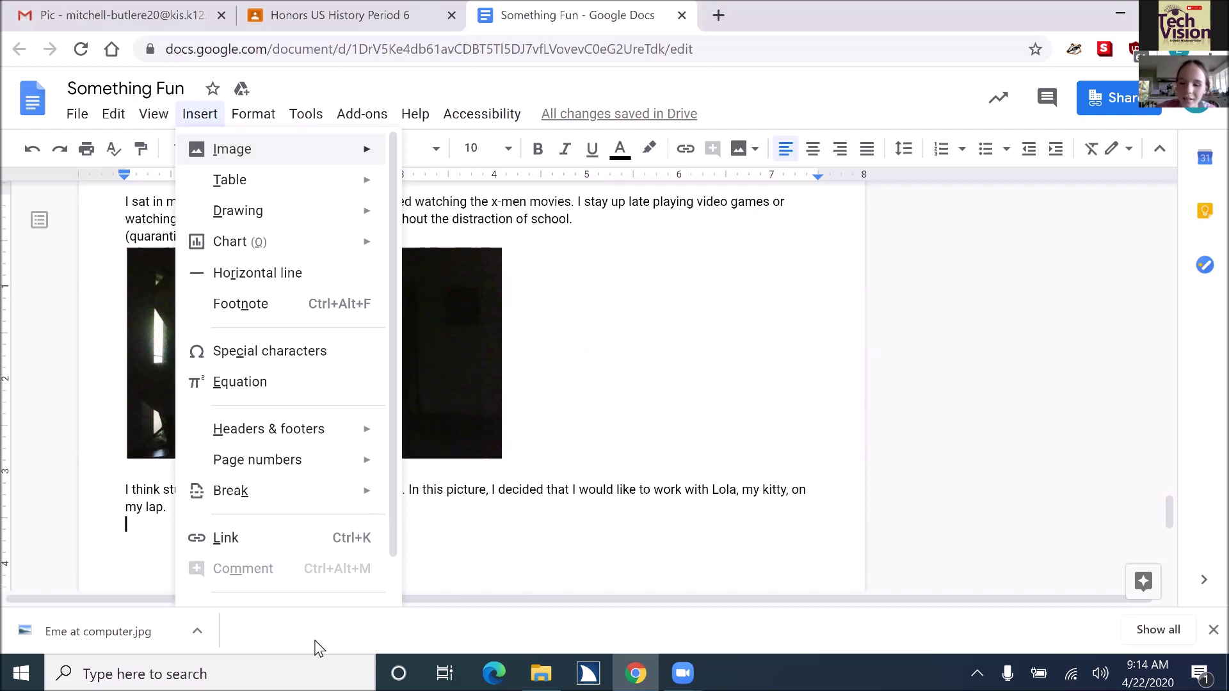
pyautogui.press('Right')
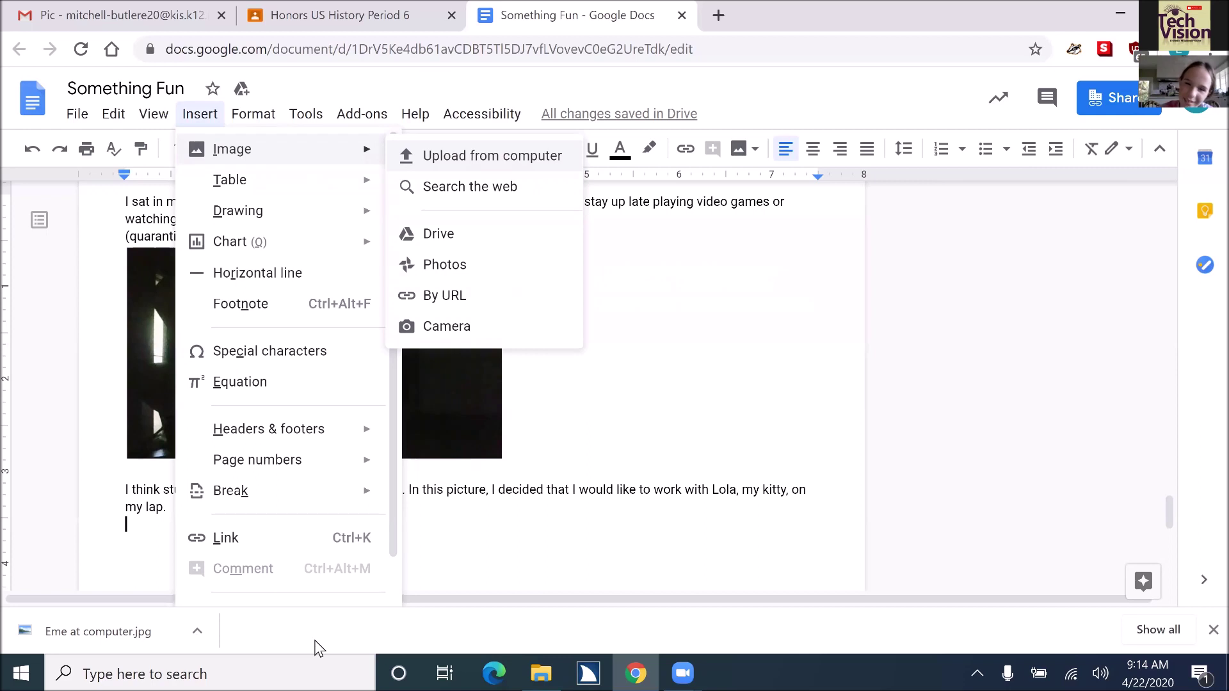
pyautogui.press('Return')
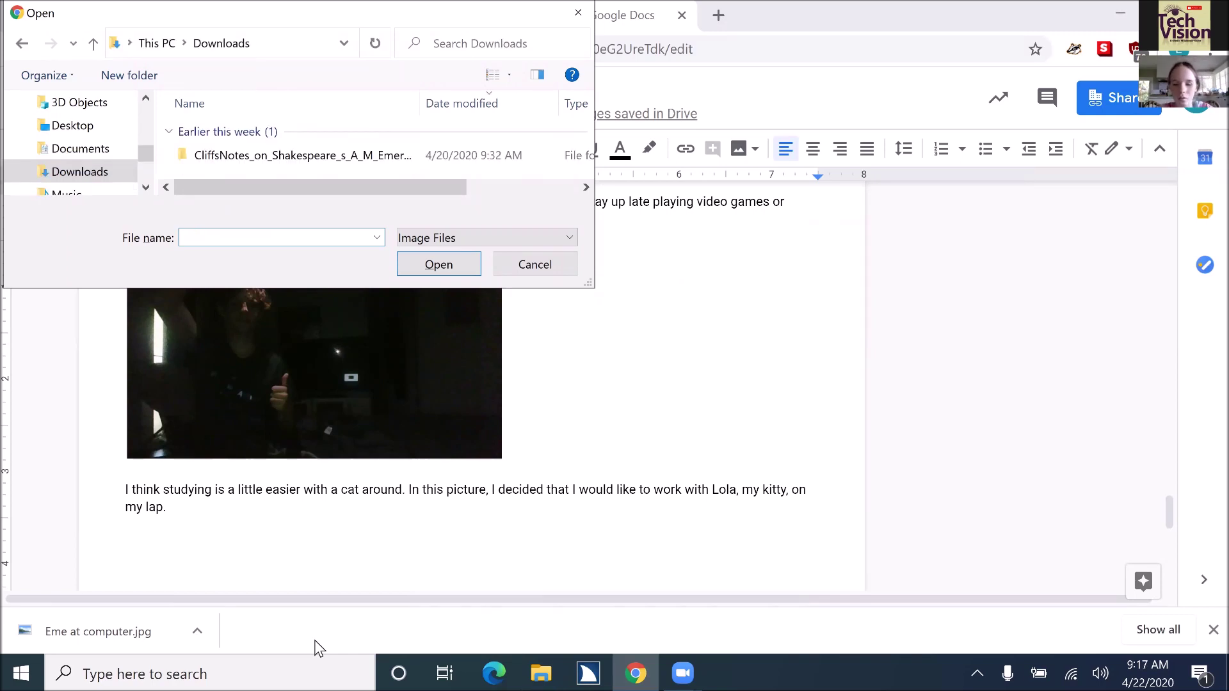
# Step: Go to the Social Studies folder to choose the image file for the upload
pyautogui.hotkey('alt', 'd')
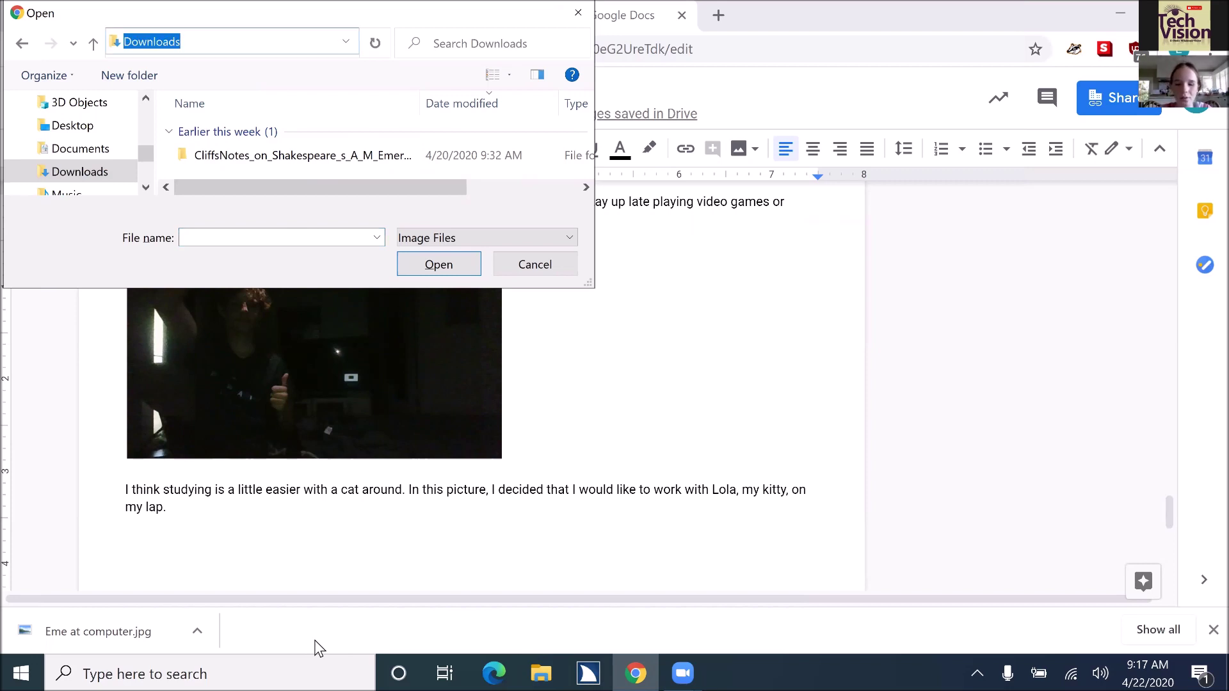
pyautogui.write('so')
pyautogui.press('BackSpace')
pyautogui.press('BackSpace')
pyautogui.write('Social ')
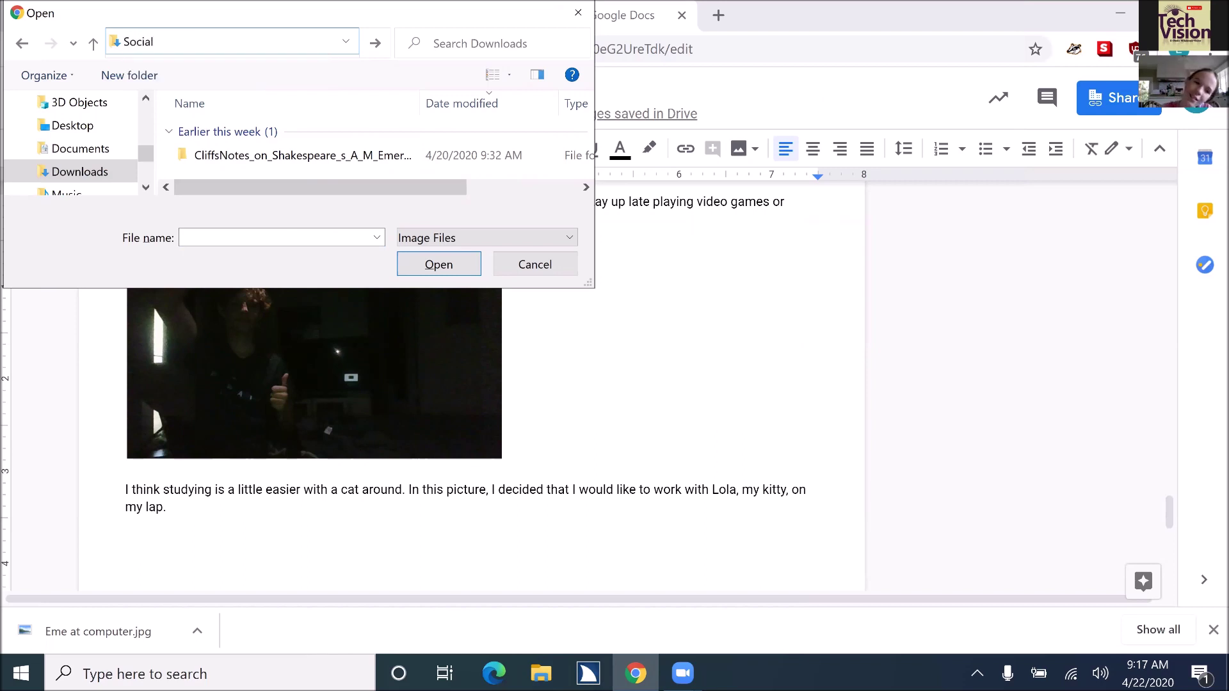
pyautogui.write('sto')
pyautogui.write('udies')
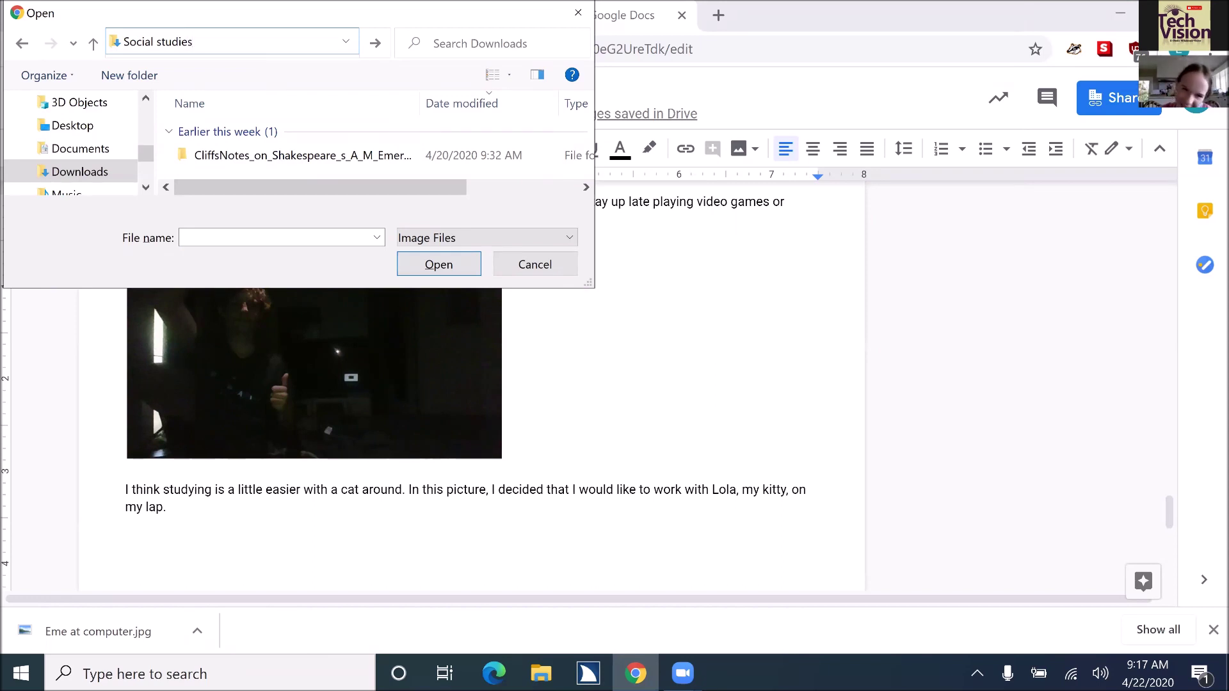
pyautogui.press('Return')
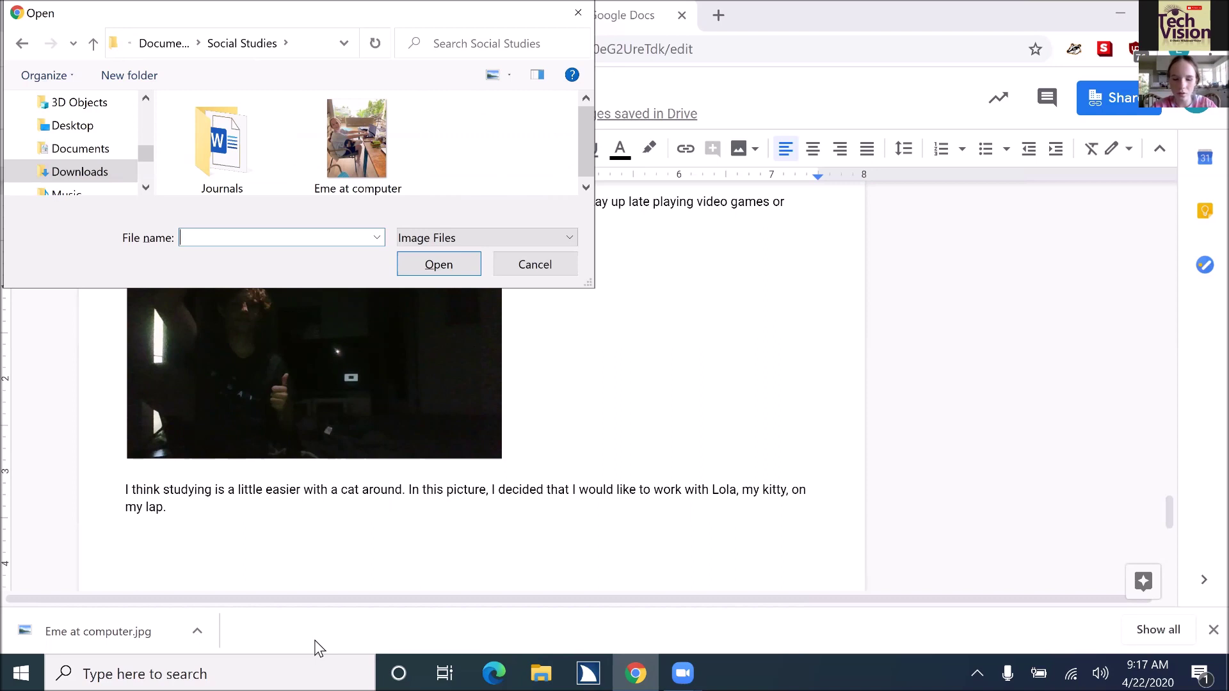
# Step: Insert the JPG photo of the student at the computer from the Social Studies folder
pyautogui.write('Eme')
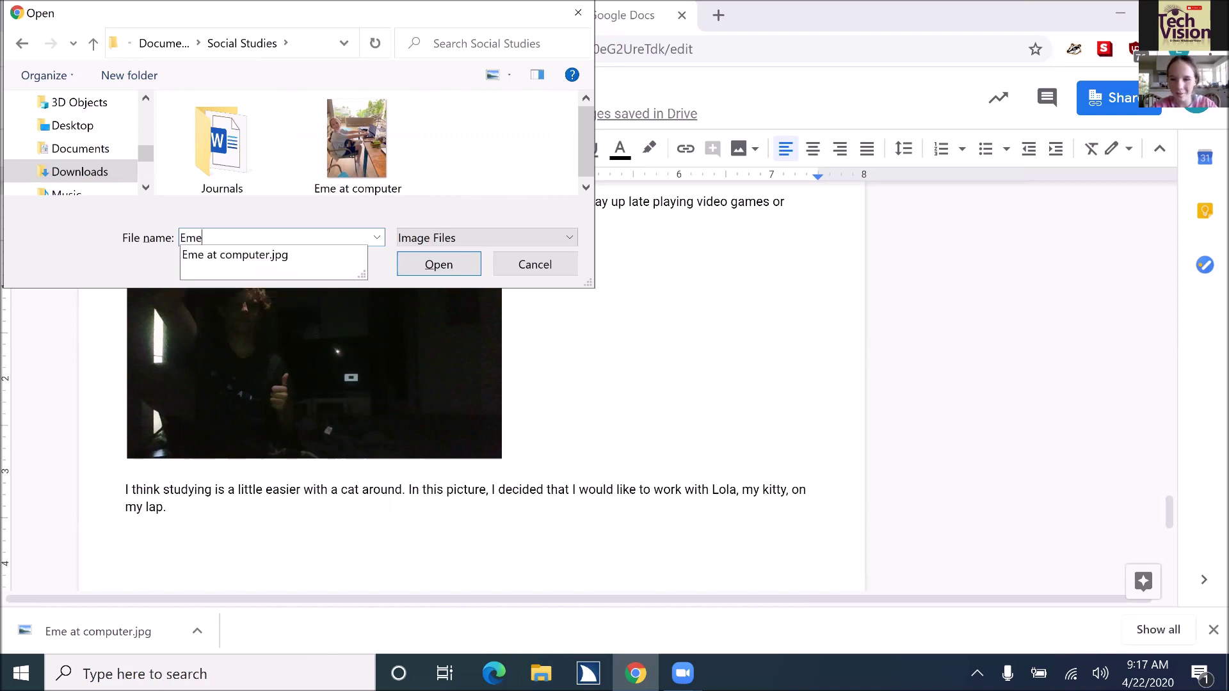
pyautogui.press('Down')
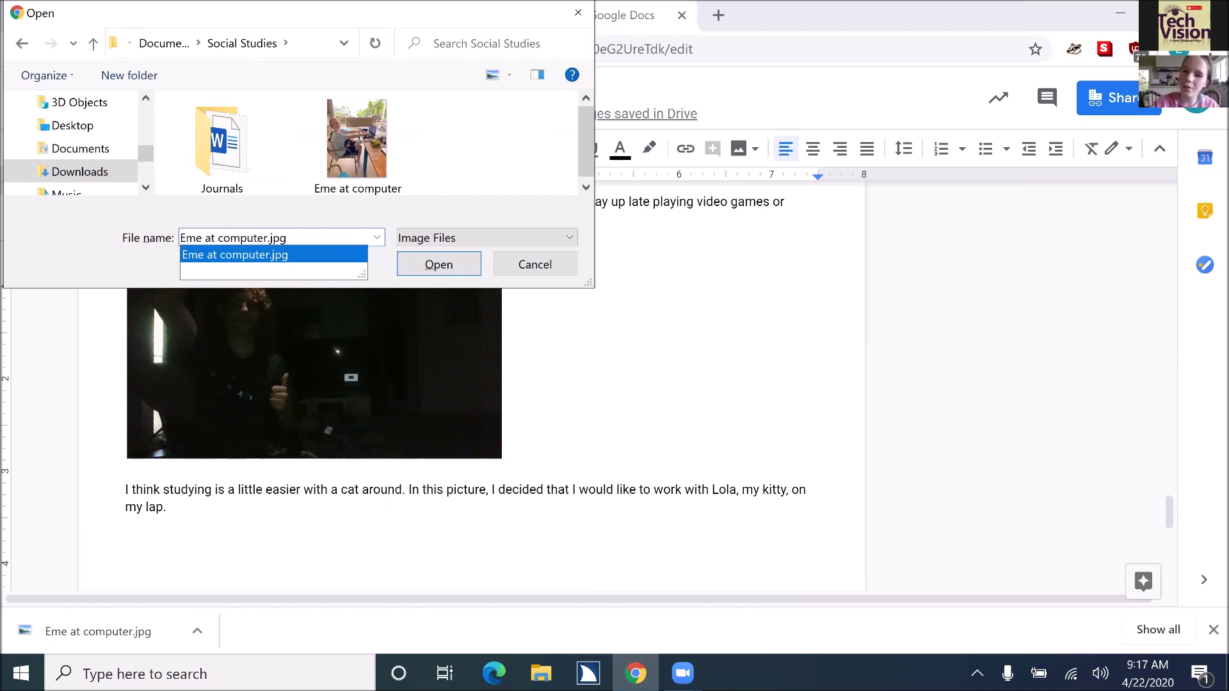
pyautogui.press('Return')
pyautogui.press('Return')
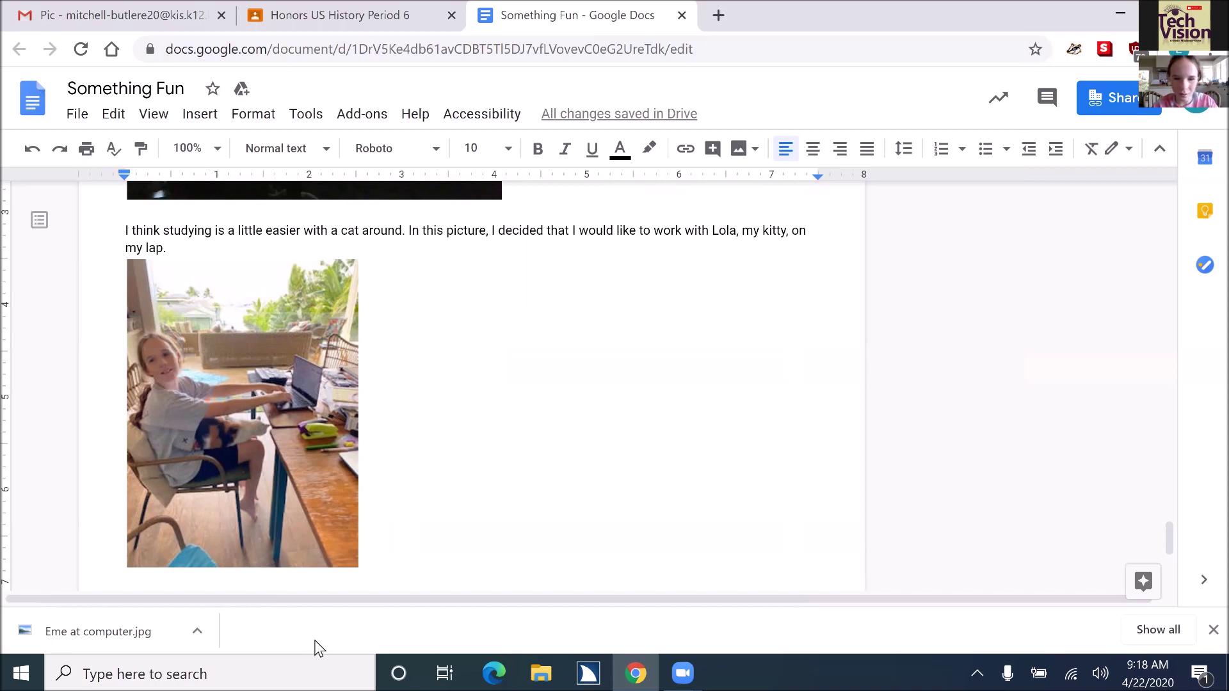
# Step: Select the photo below the cat paragraph and open its alt text settings
pyautogui.hotkey('shift', 'Left')
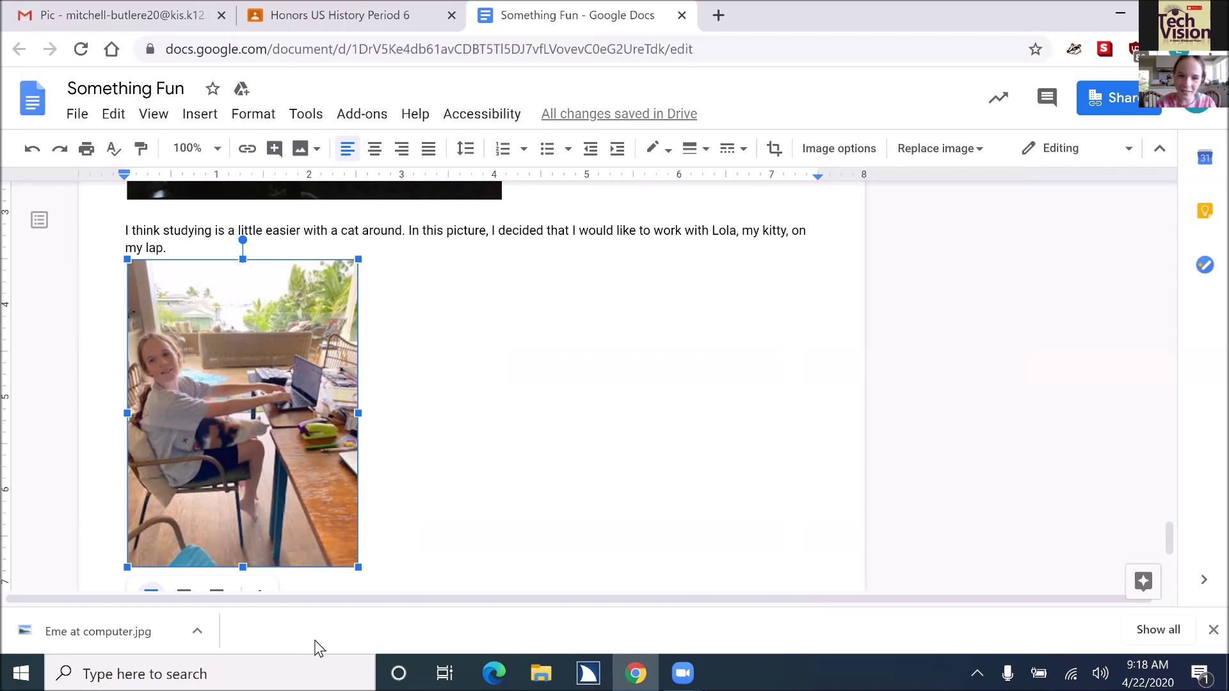
pyautogui.hotkey('shift', 'F10')
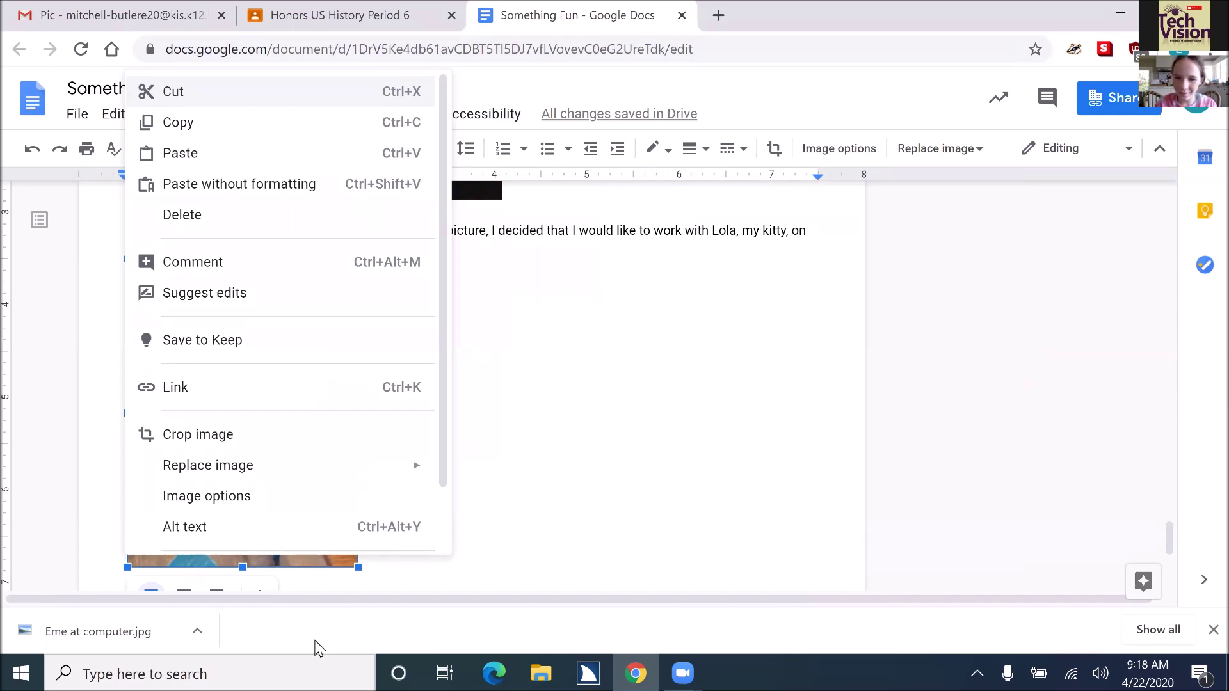
pyautogui.press('Up')
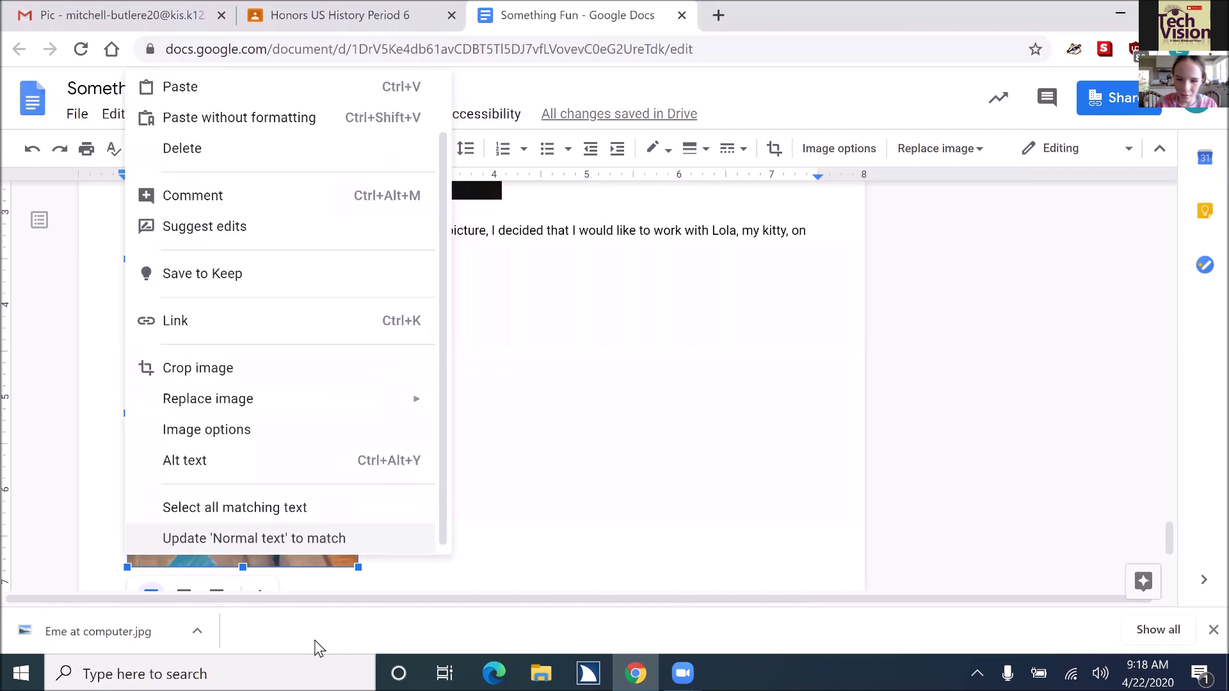
pyautogui.press('Up')
pyautogui.press('Up')
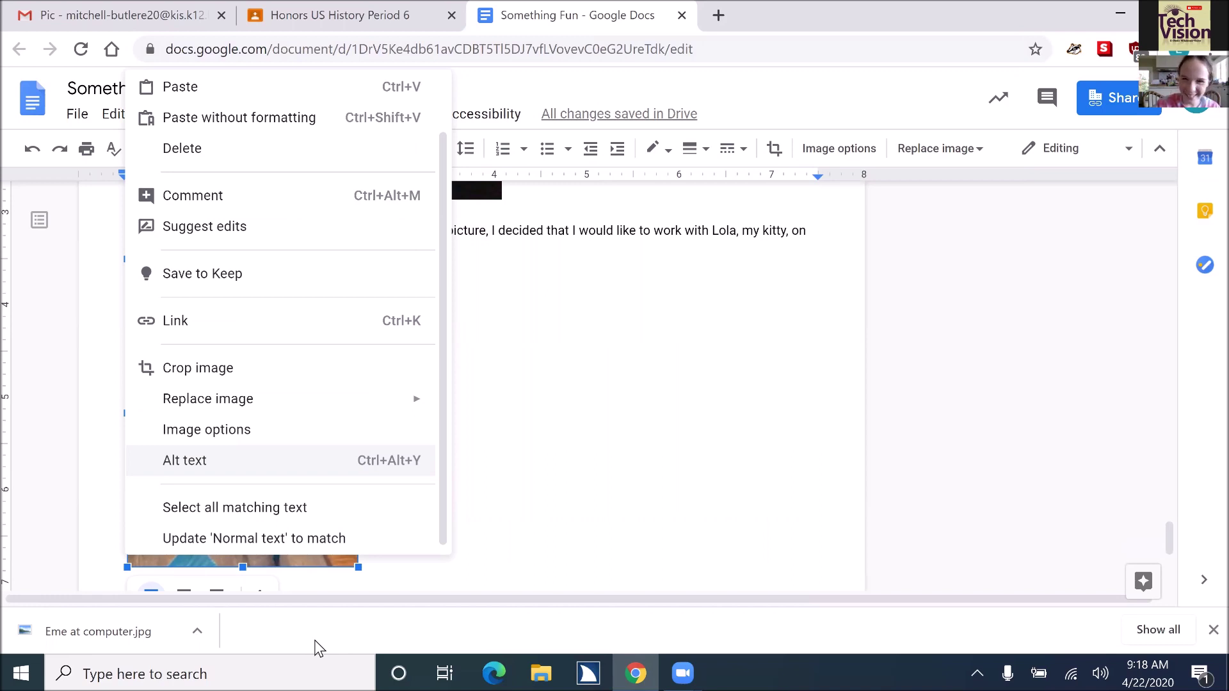
pyautogui.press('Return')
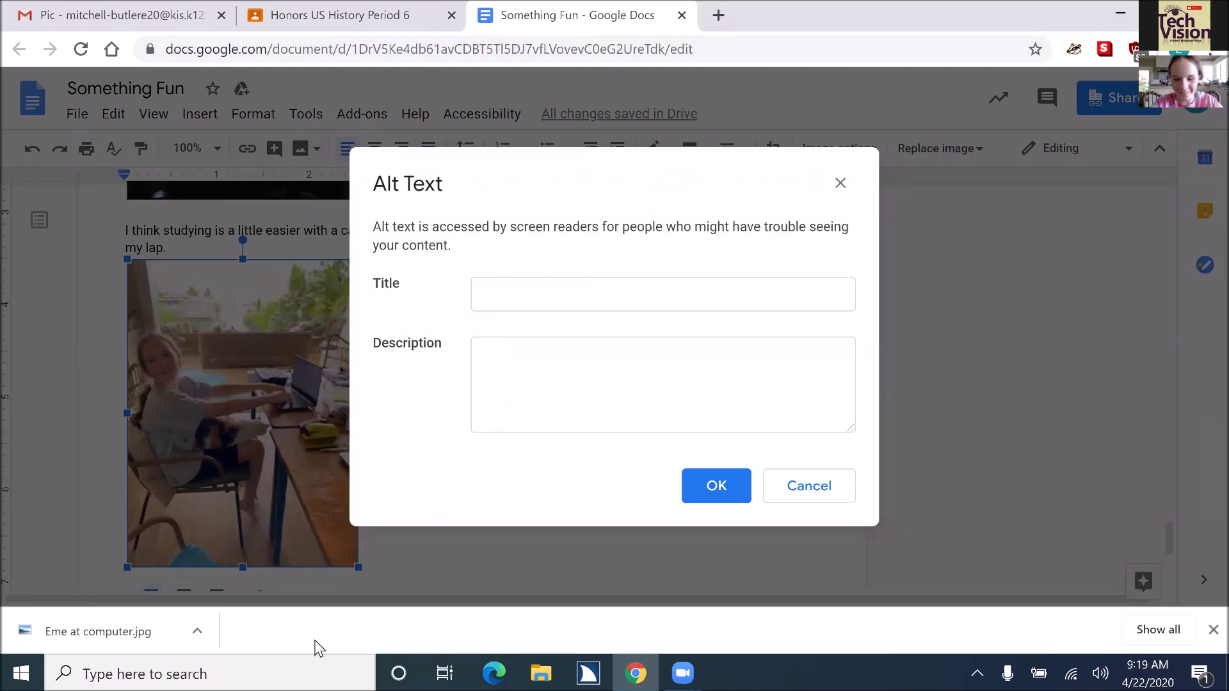
# Step: Enter the alt text title as the student's first name followed by "at computer"
pyautogui.press('Tab')
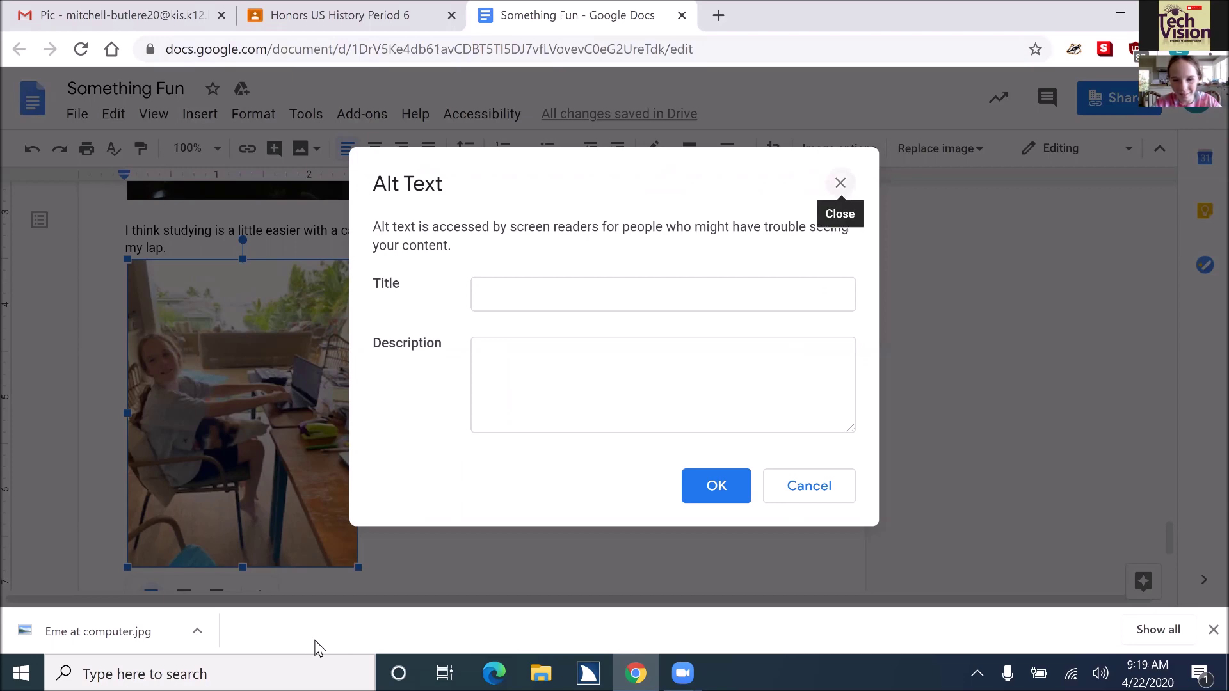
pyautogui.press('Tab')
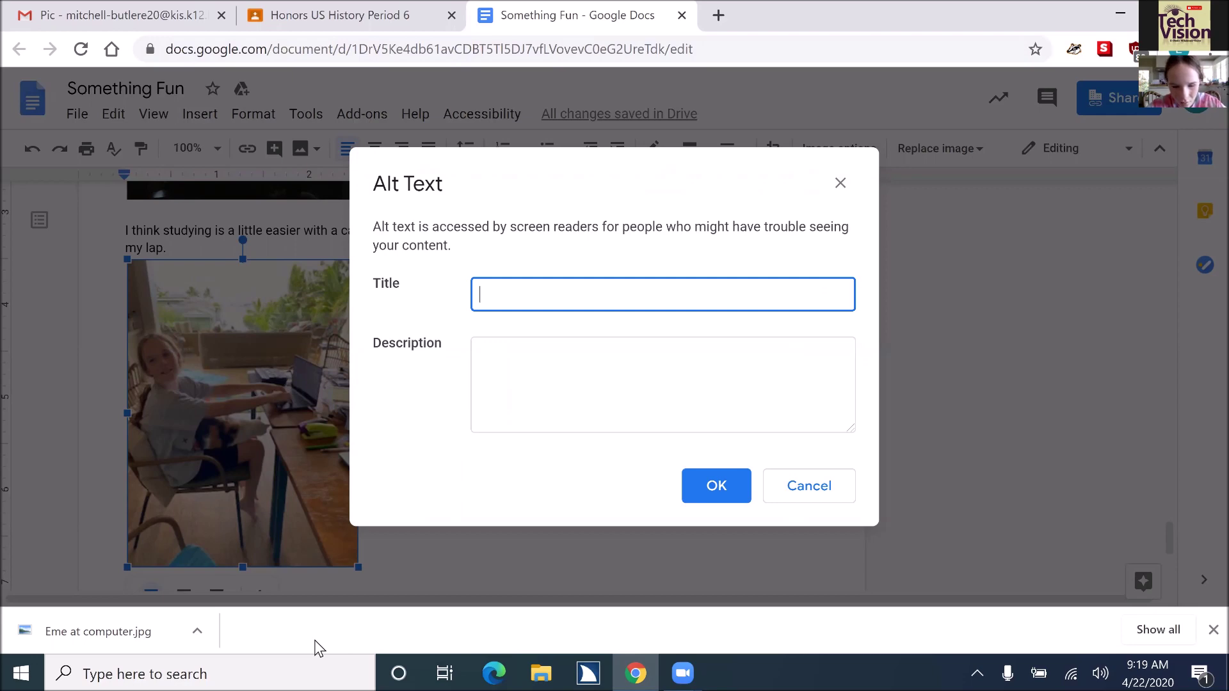
pyautogui.write('Eme at ')
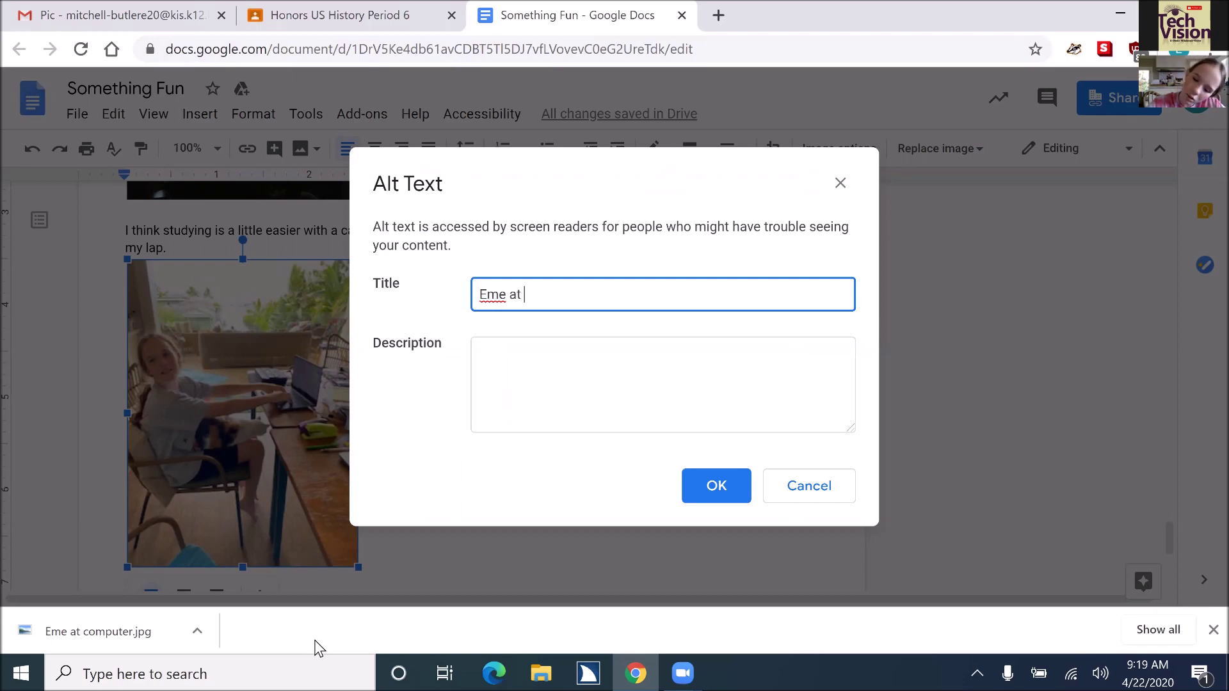
pyautogui.write('com')
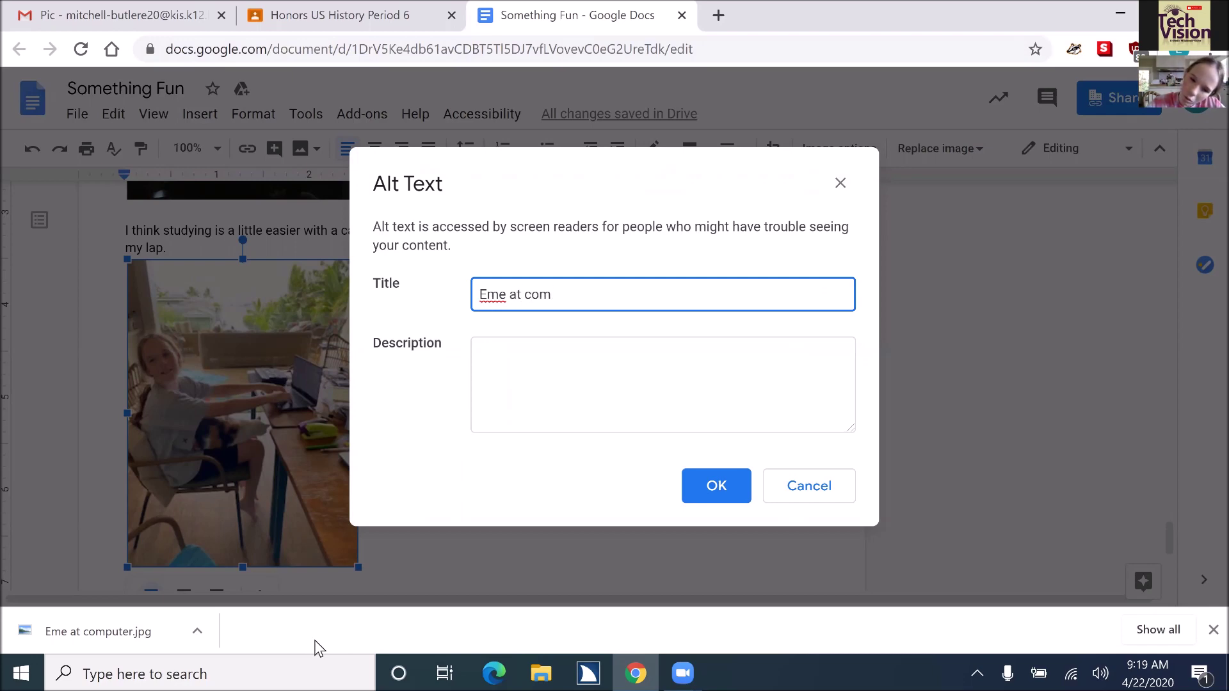
pyautogui.write('pute')
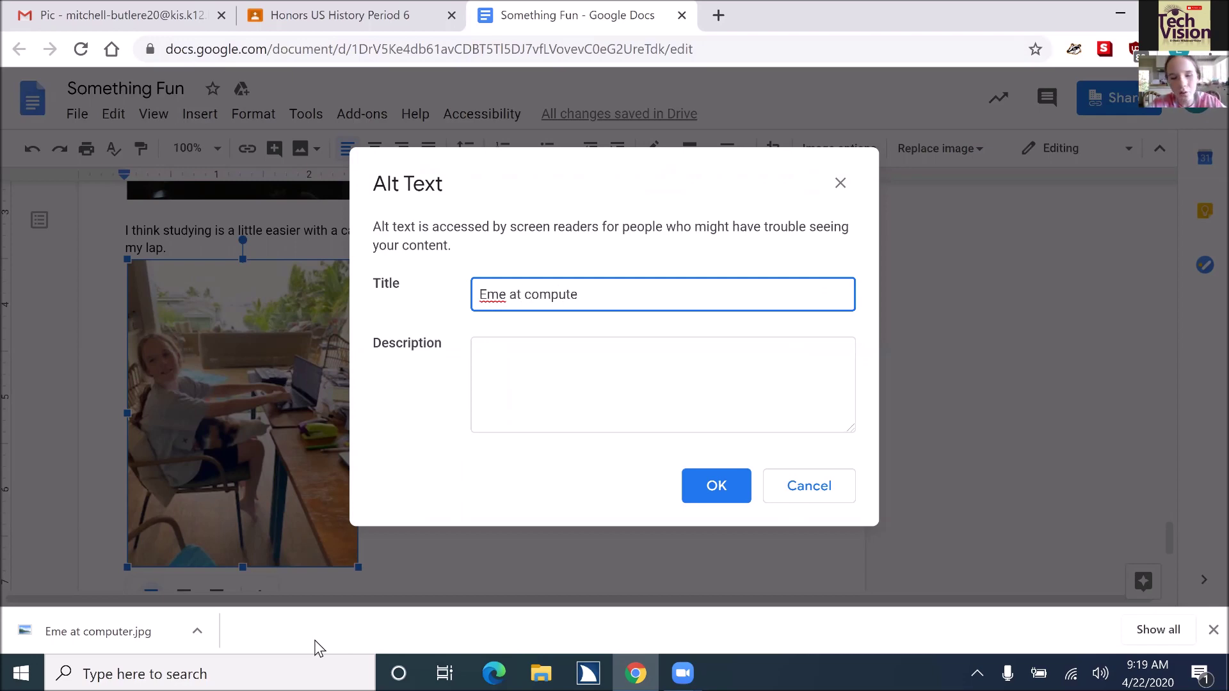
pyautogui.write('r')
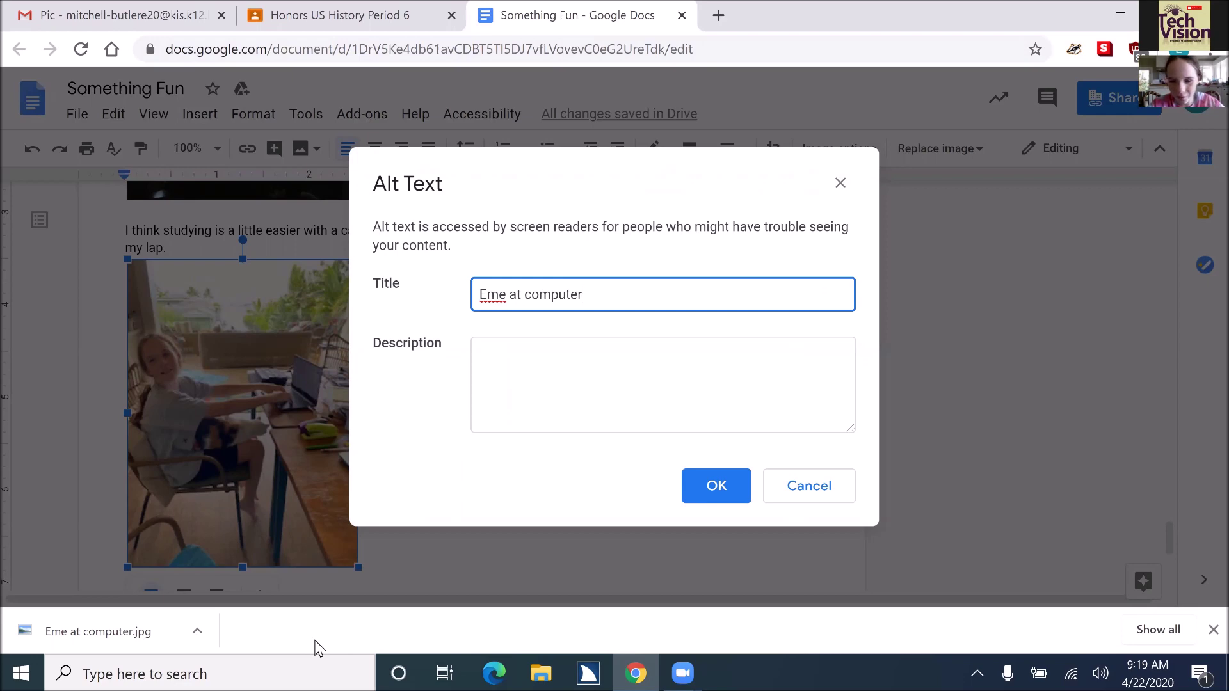
# Step: Describe the photo as "Image of Lola the cat sitting in my lap while I try to work at my computer." and save the alt text
pyautogui.press('Tab')
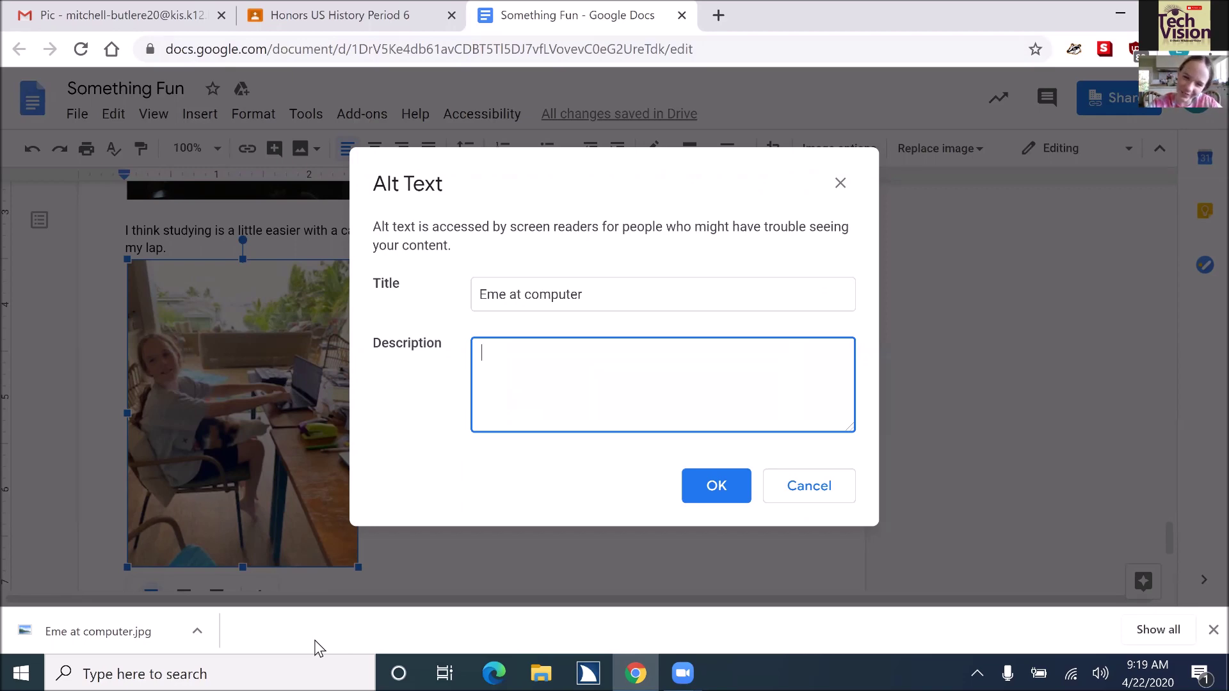
pyautogui.write('Ima')
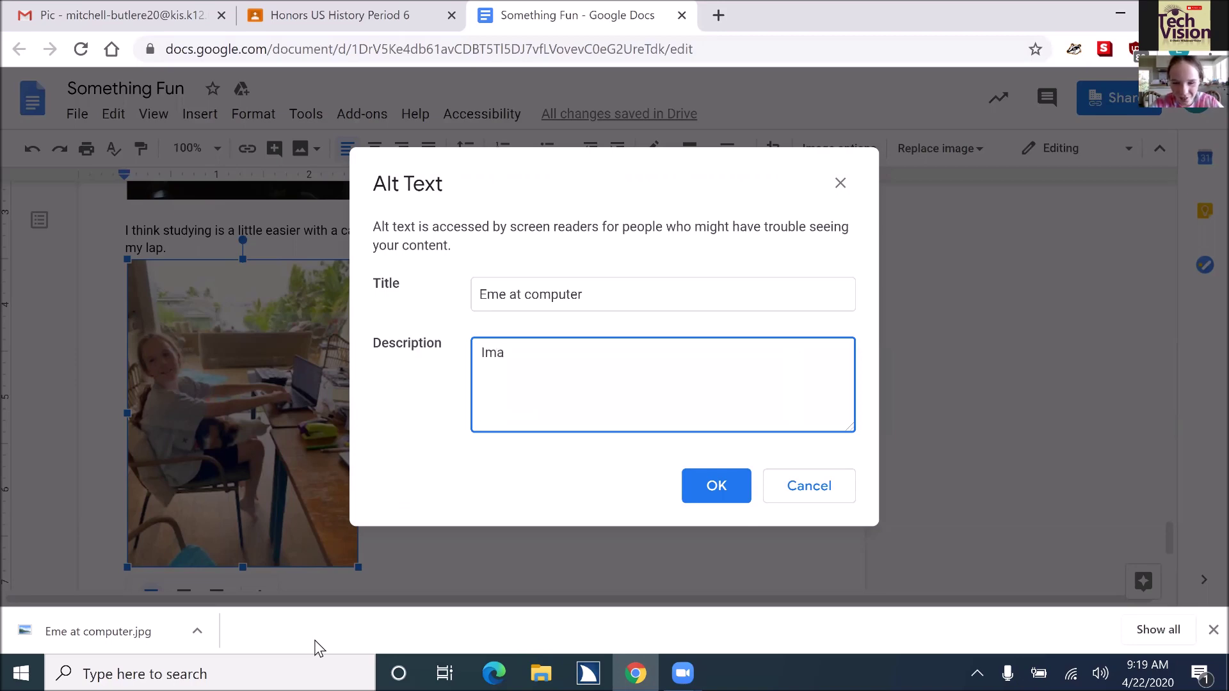
pyautogui.write('ge of')
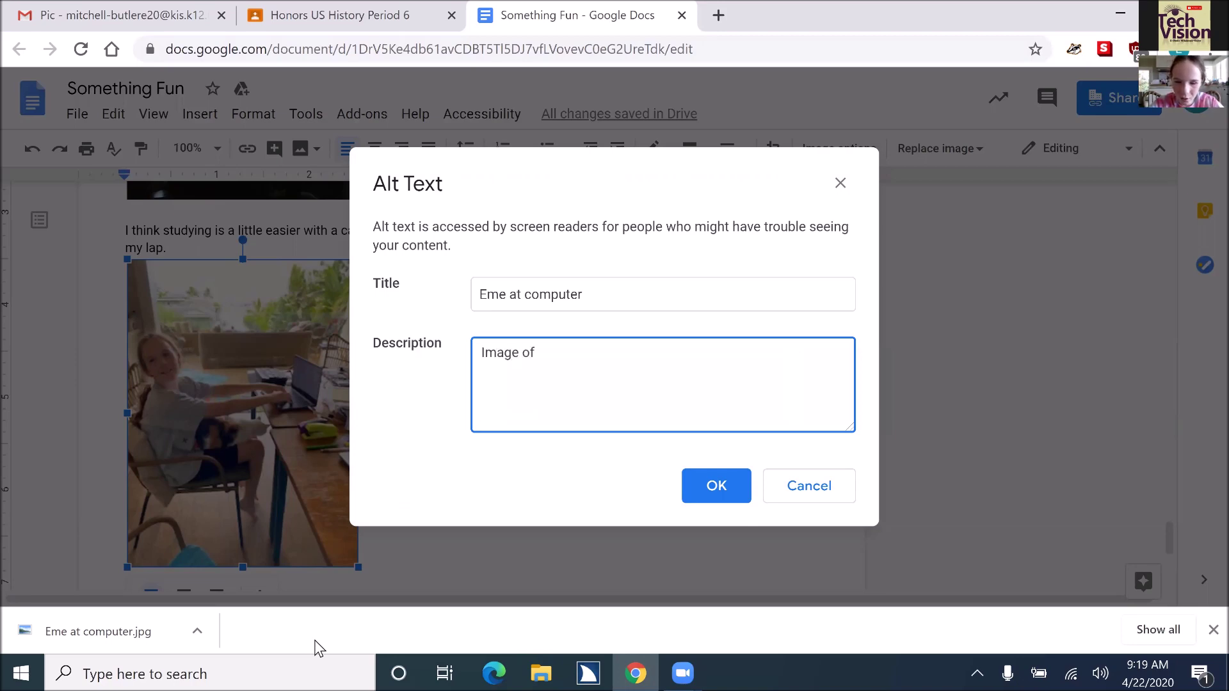
pyautogui.write(' Lola the')
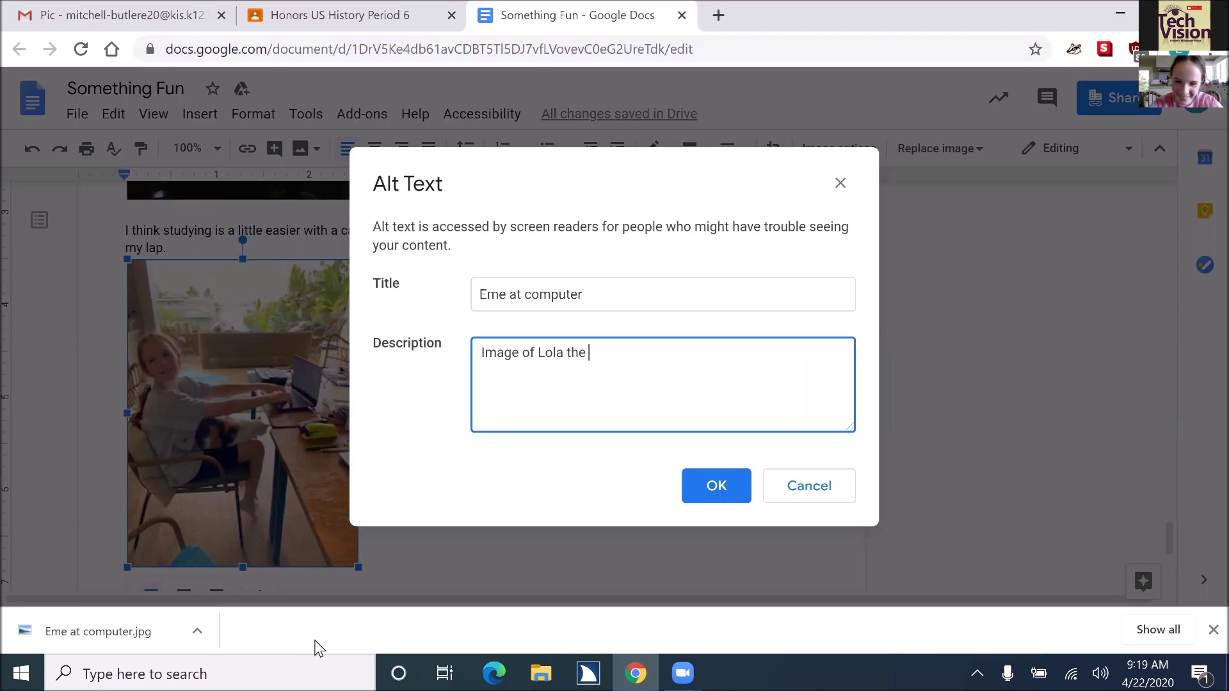
pyautogui.write(' cat sittin')
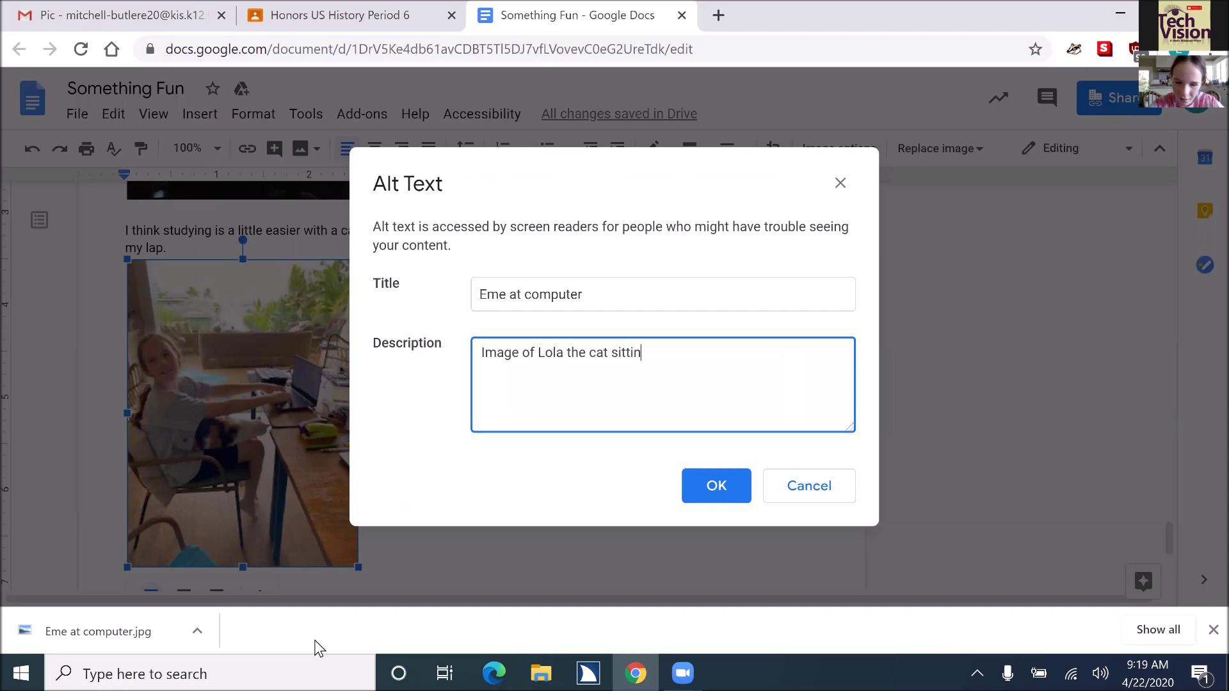
pyautogui.write('g i')
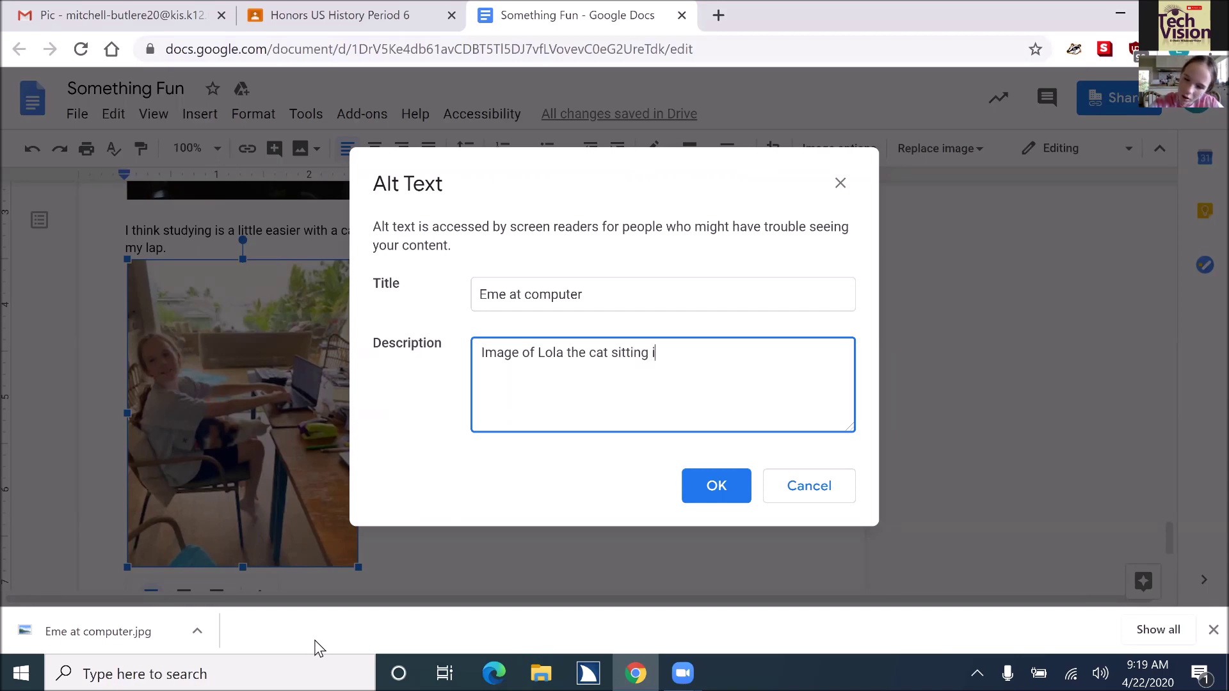
pyautogui.write('n my')
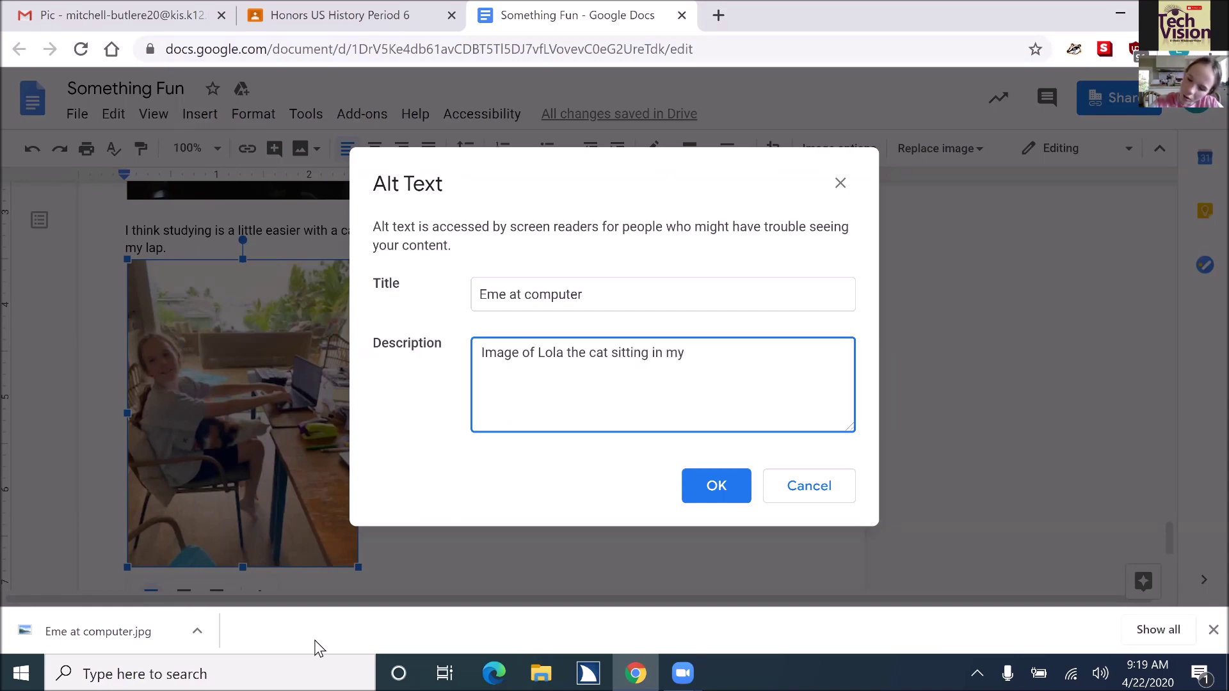
pyautogui.write(' lap')
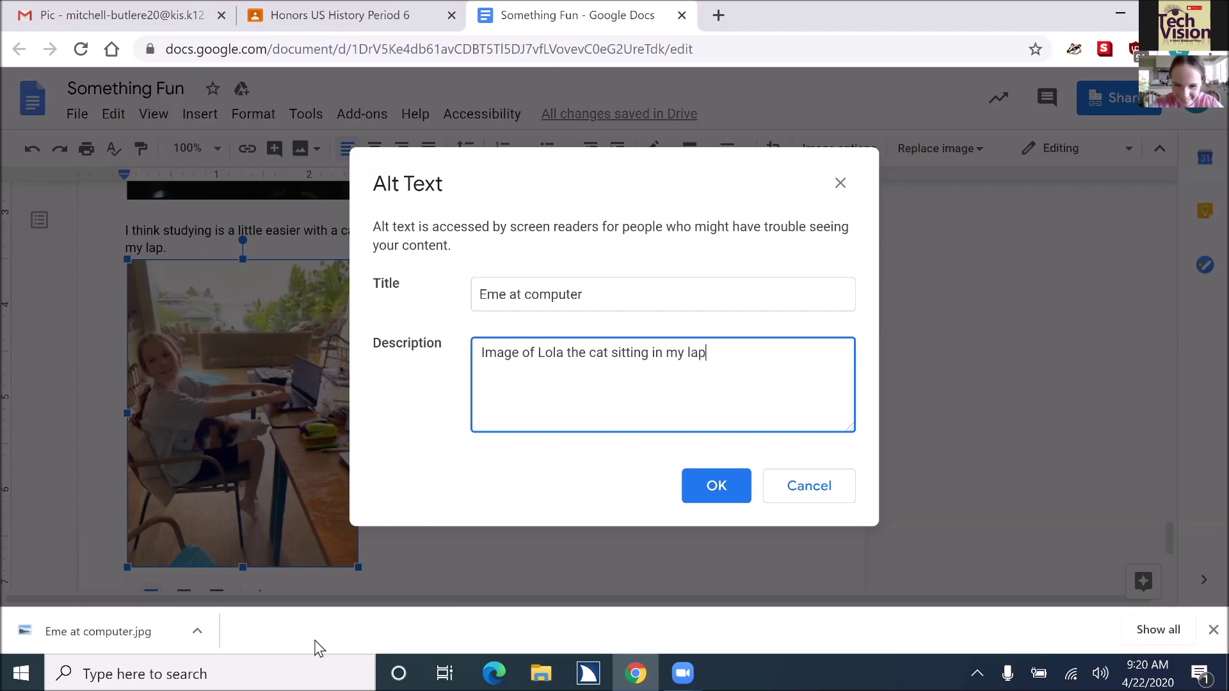
pyautogui.write(' while')
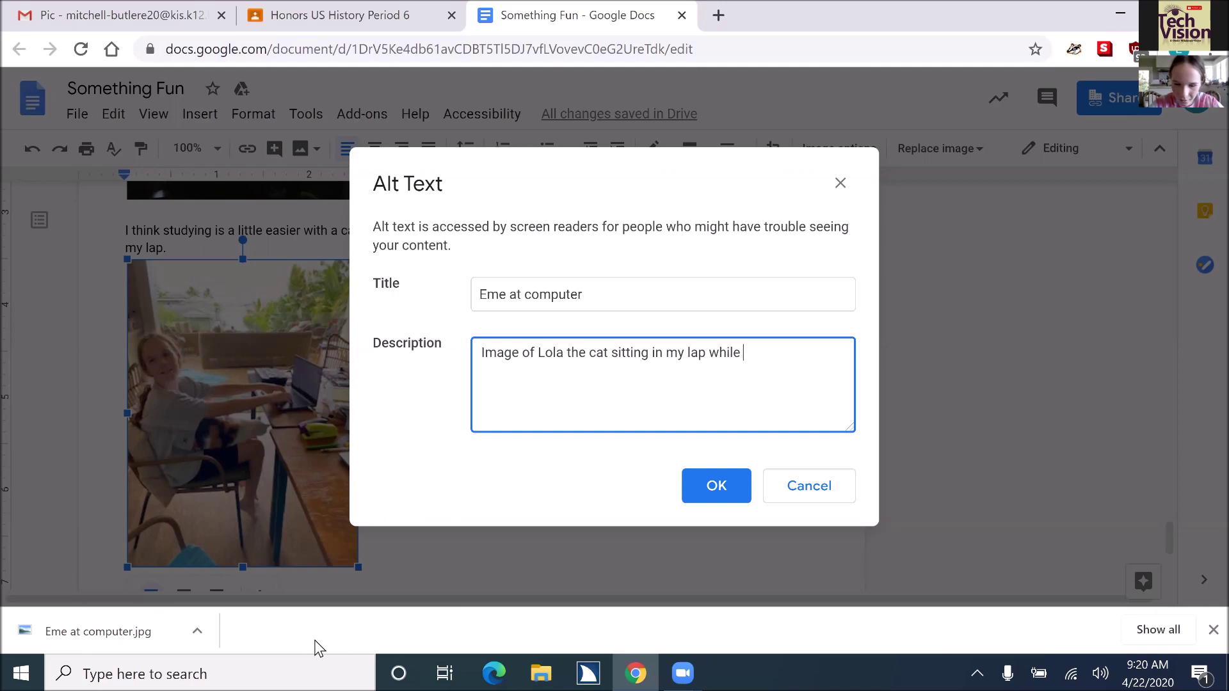
pyautogui.write(' I t')
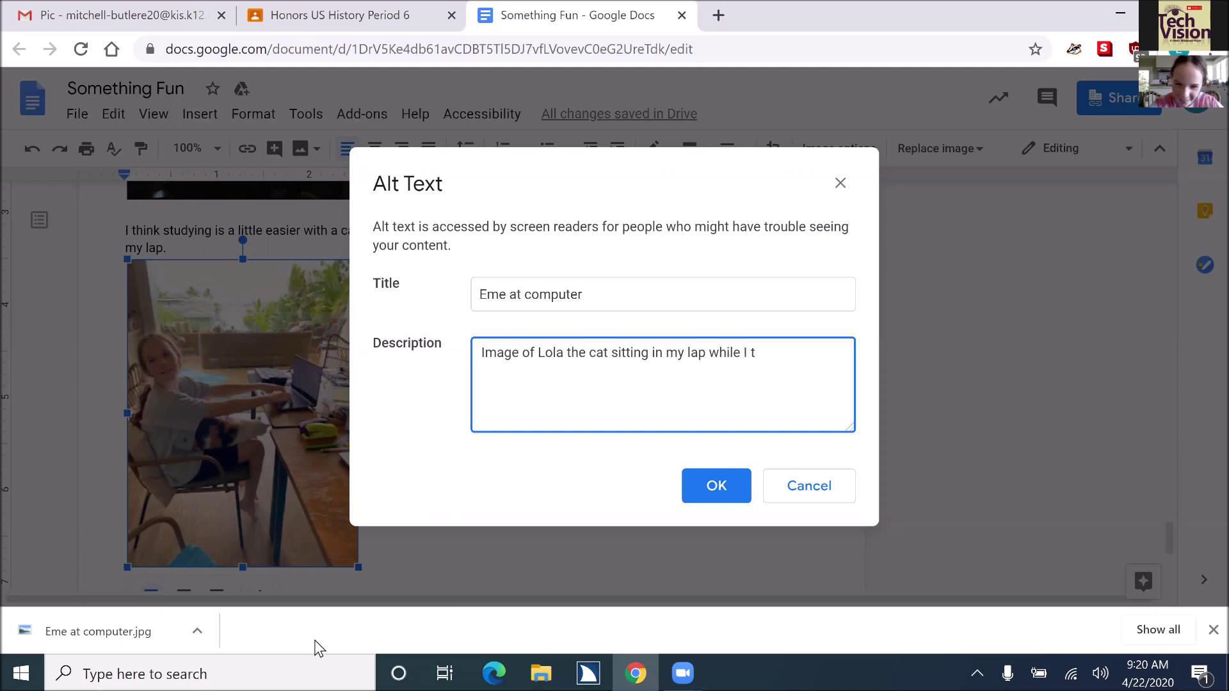
pyautogui.write('ry to wor')
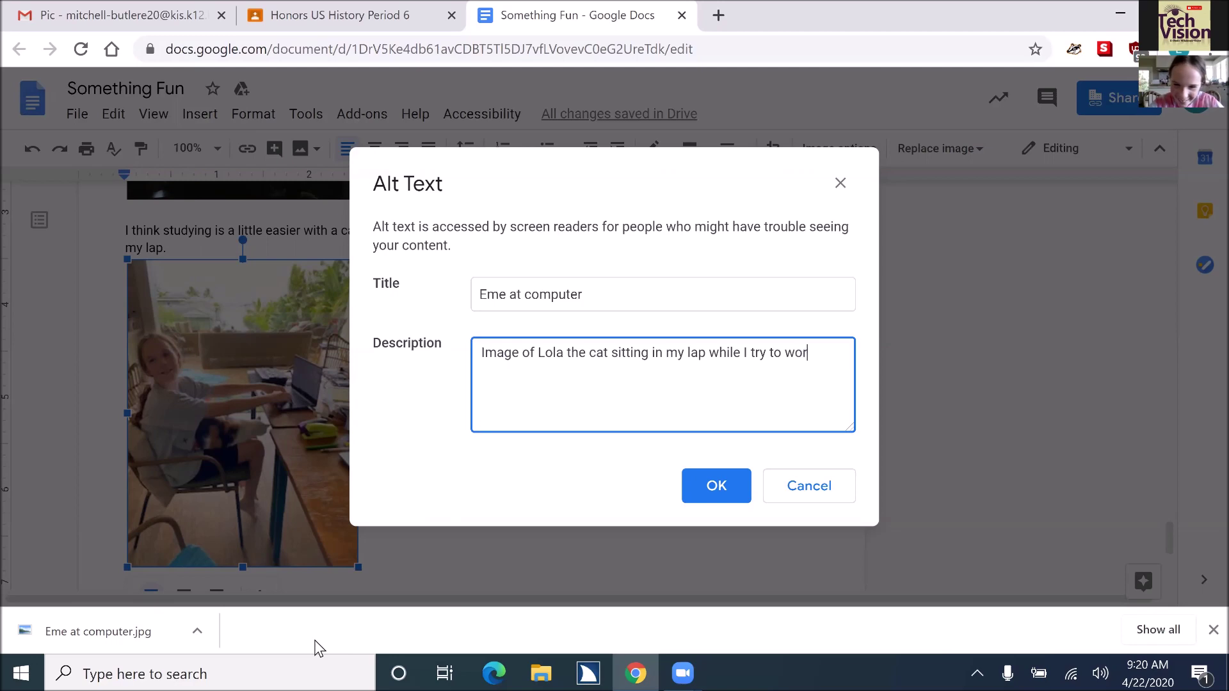
pyautogui.write('k')
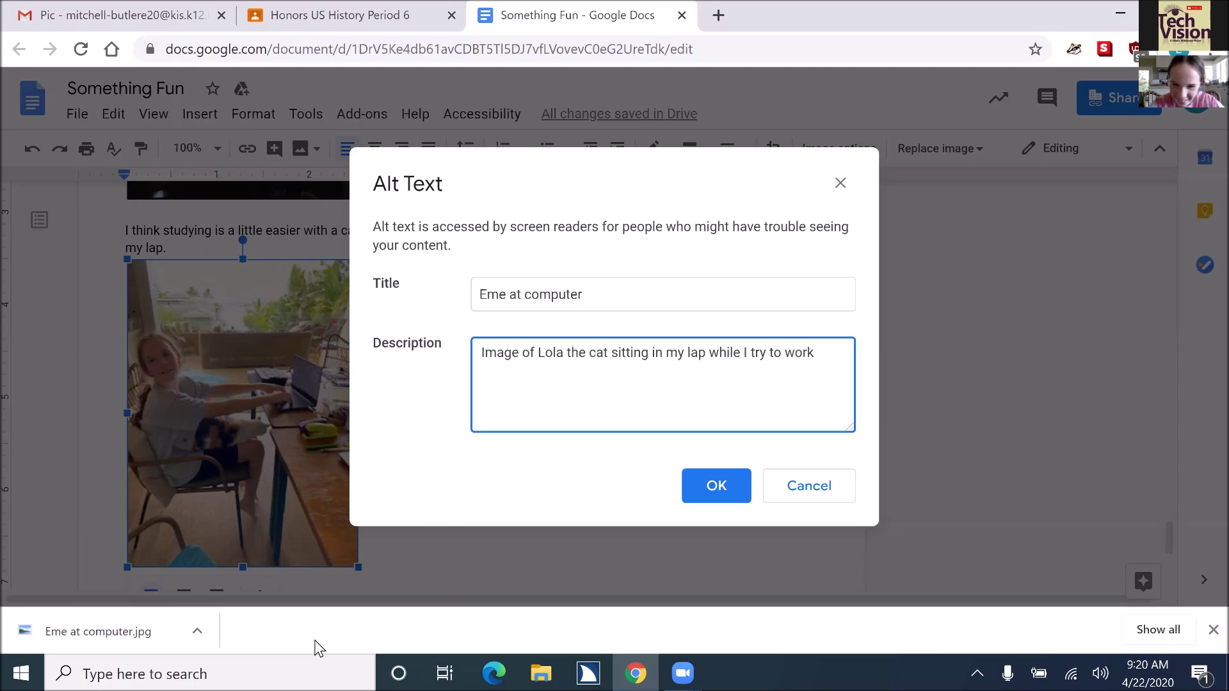
pyautogui.write(' at m')
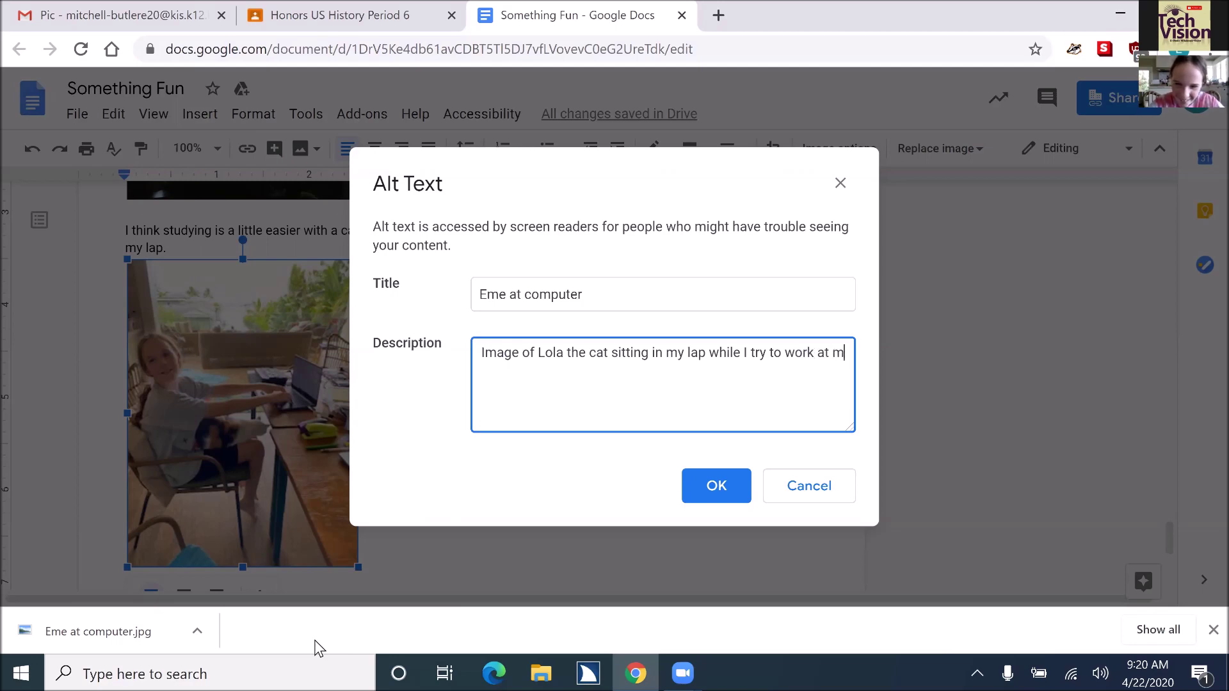
pyautogui.write('y ')
pyautogui.write('comp')
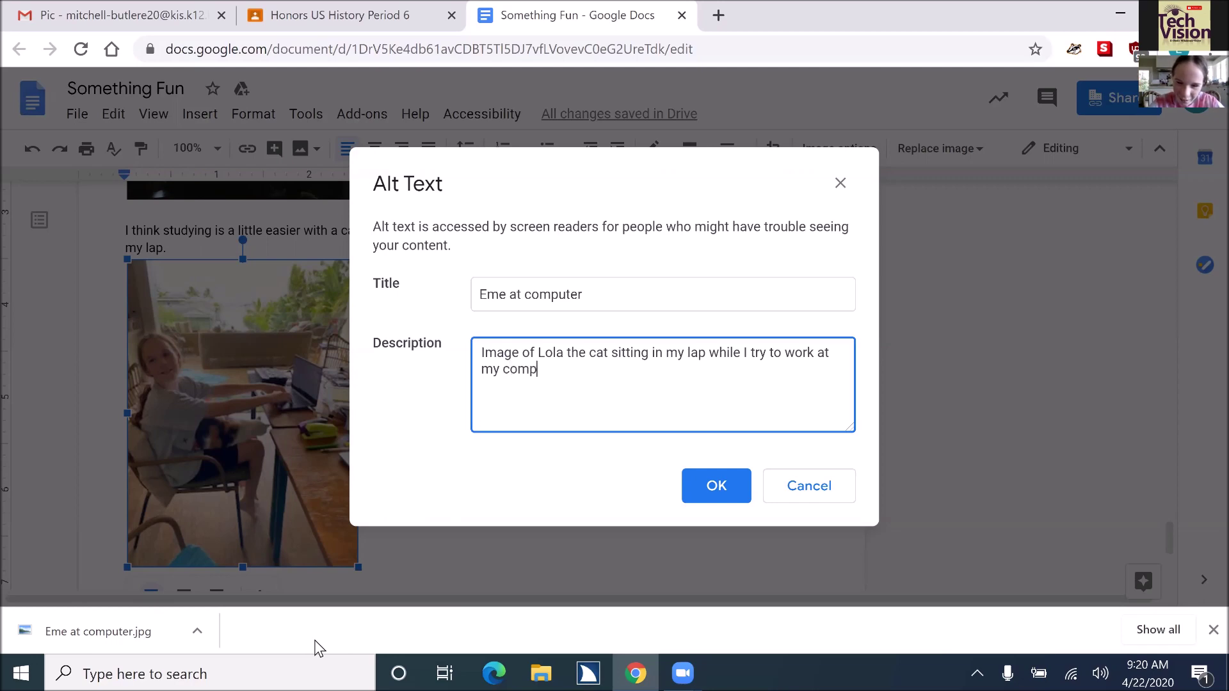
pyautogui.write('uter.')
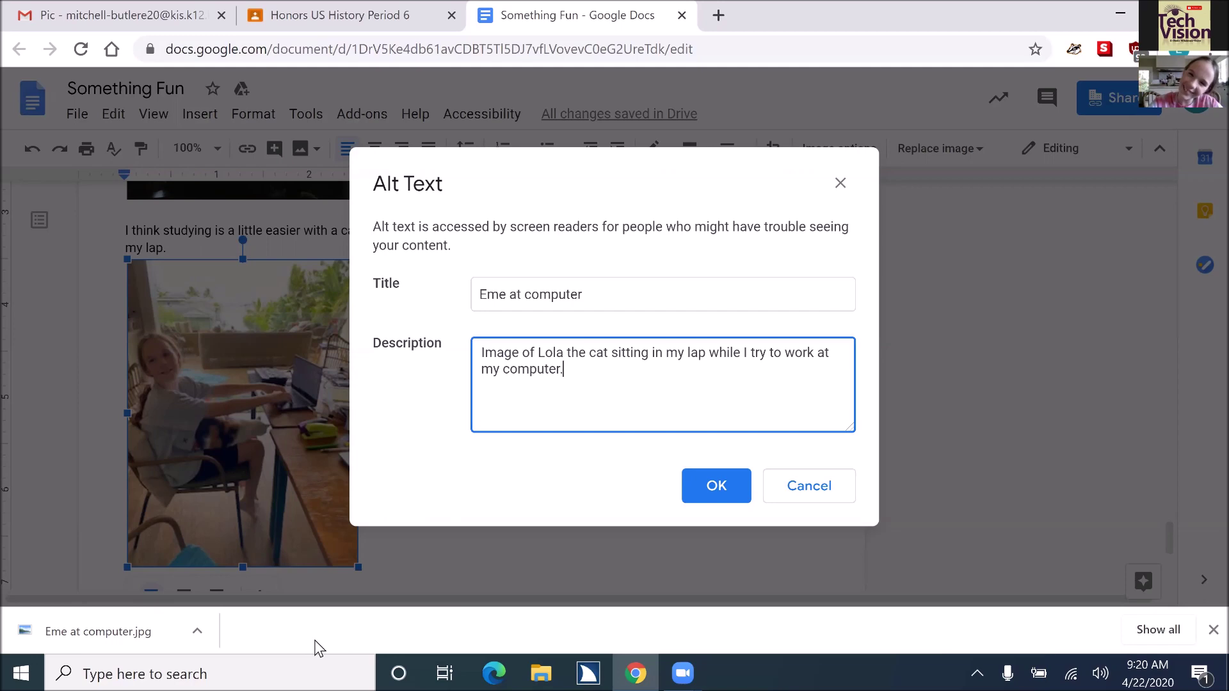
pyautogui.press('Tab')
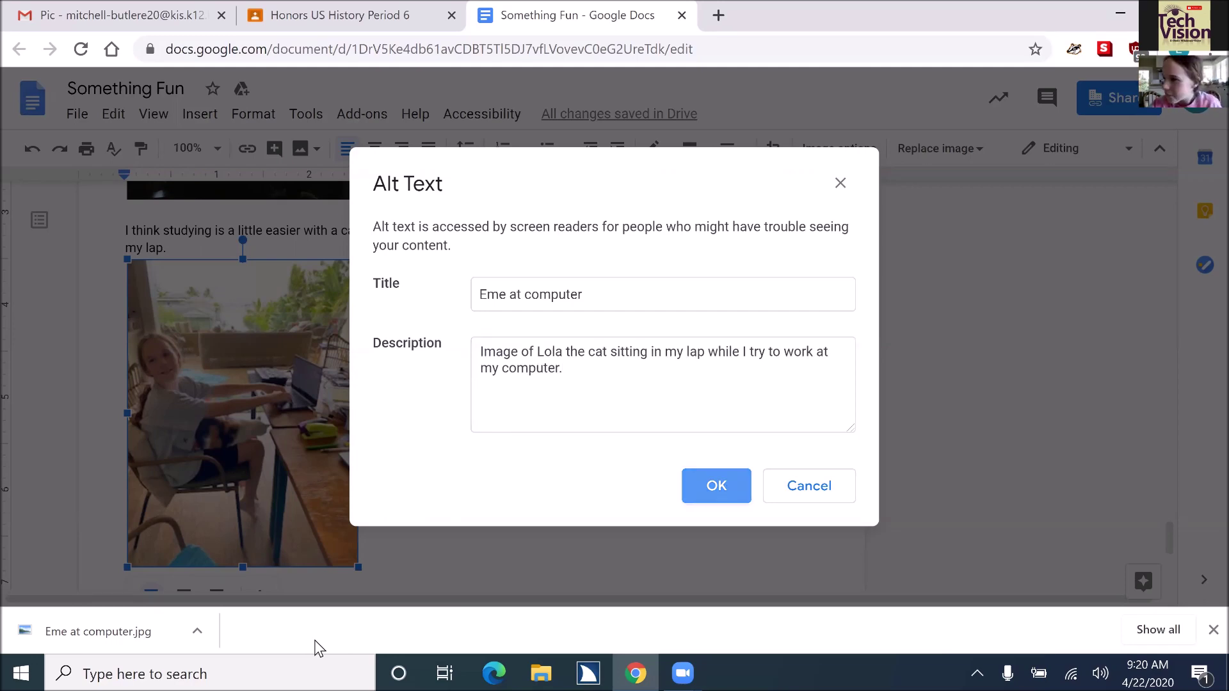
pyautogui.press('Return')
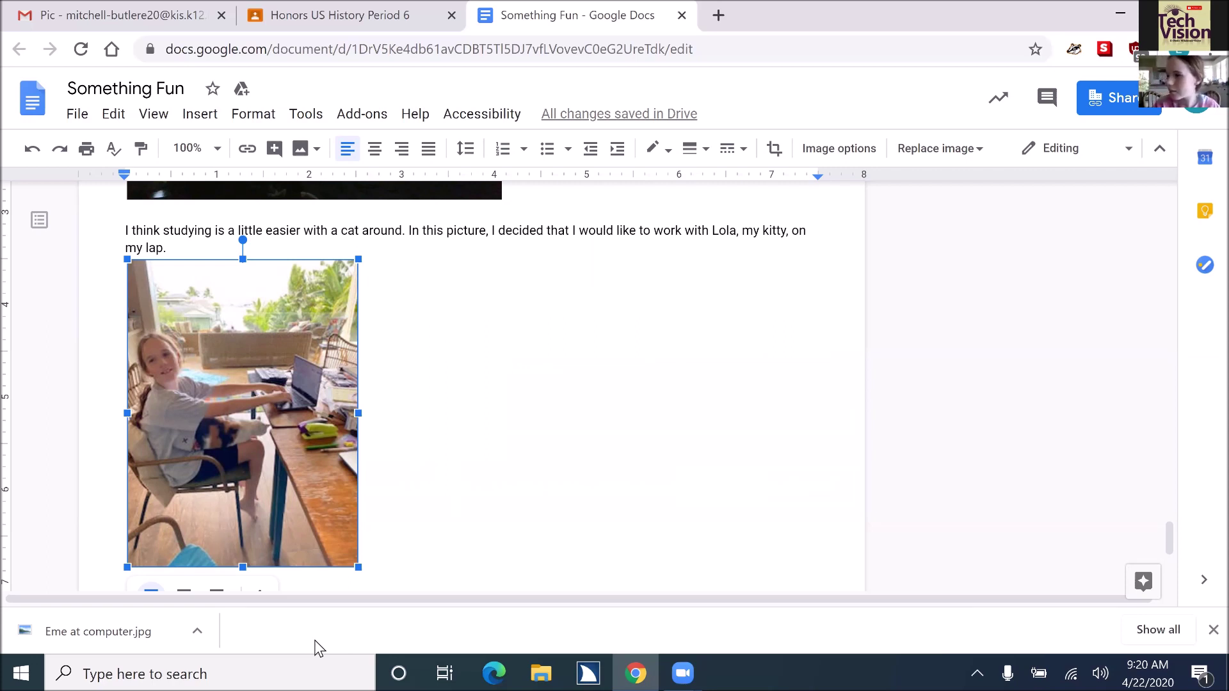
# Step: Move back up through the document past the cat paragraph to review the classmate's entry and photo above it
pyautogui.press('Up')
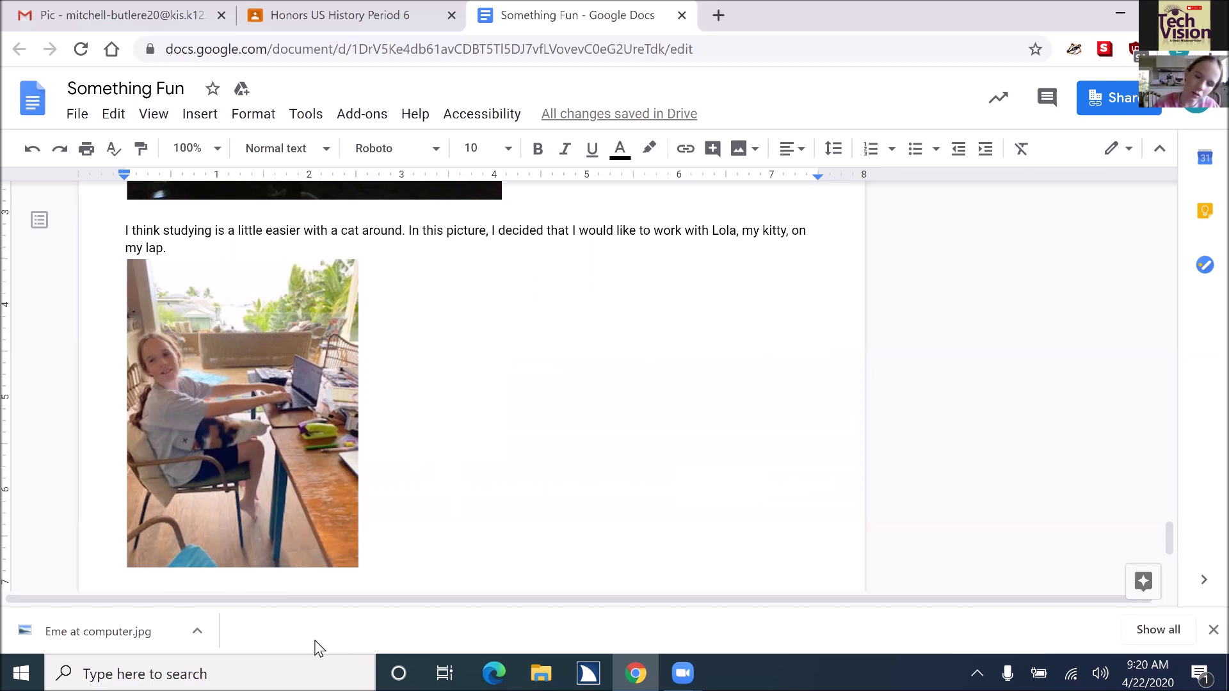
pyautogui.press('Up')
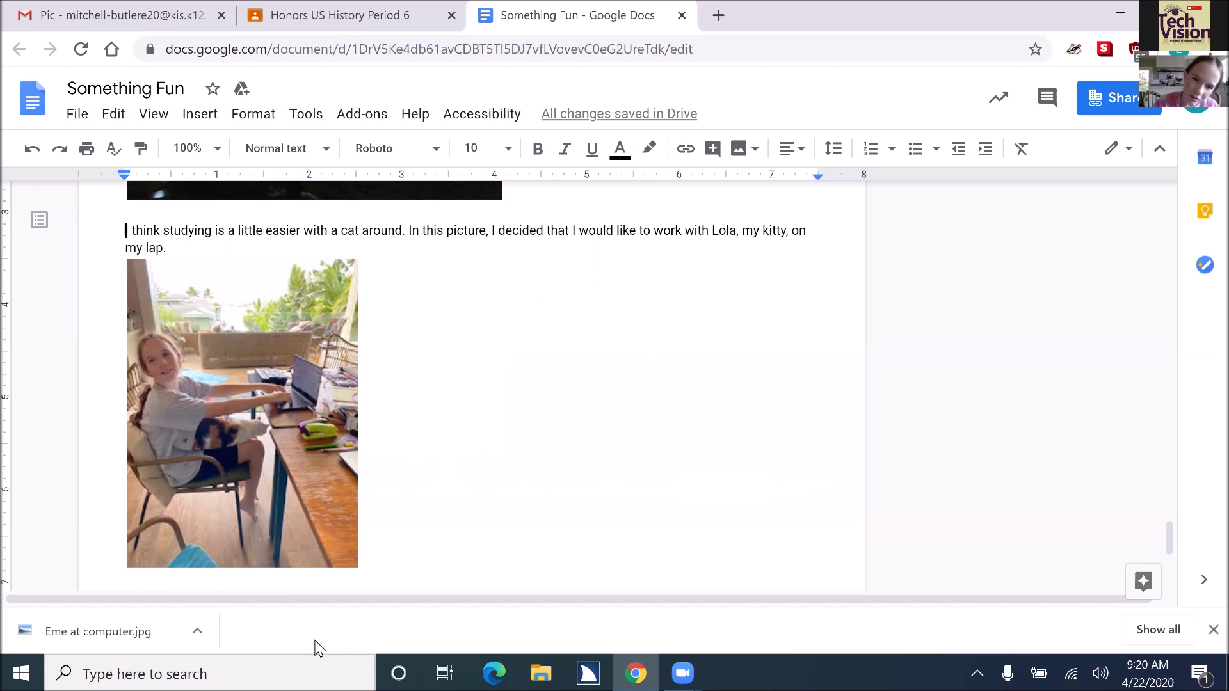
pyautogui.press('Up')
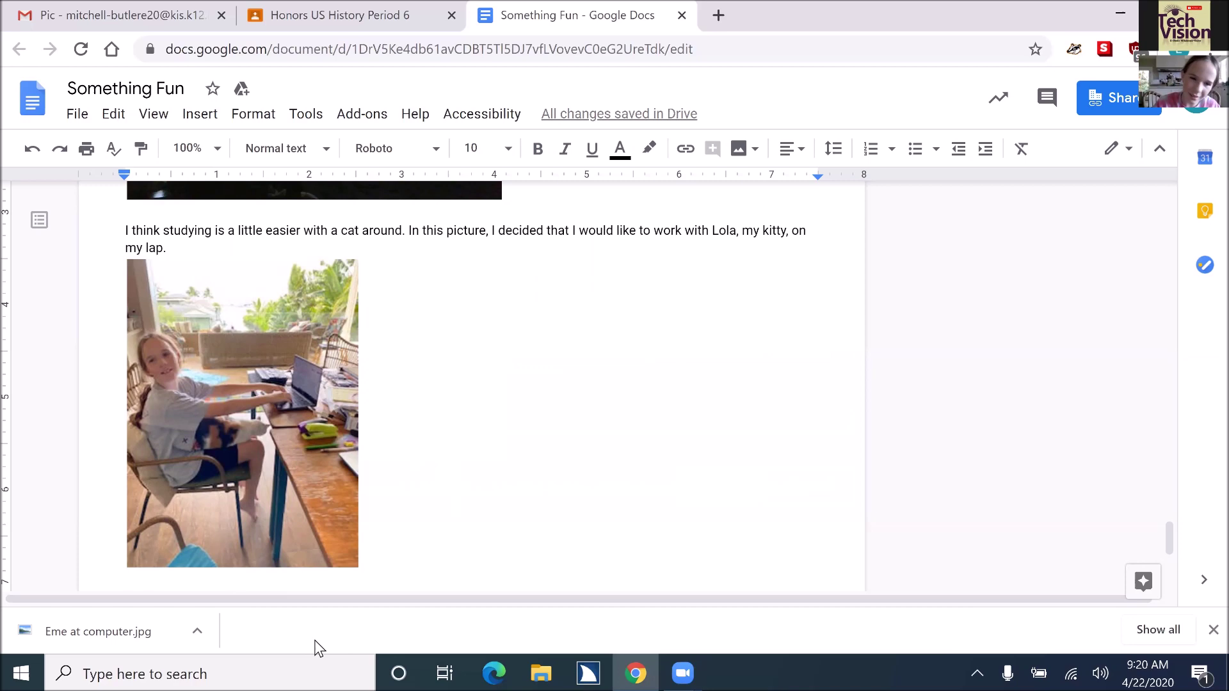
pyautogui.press('Up')
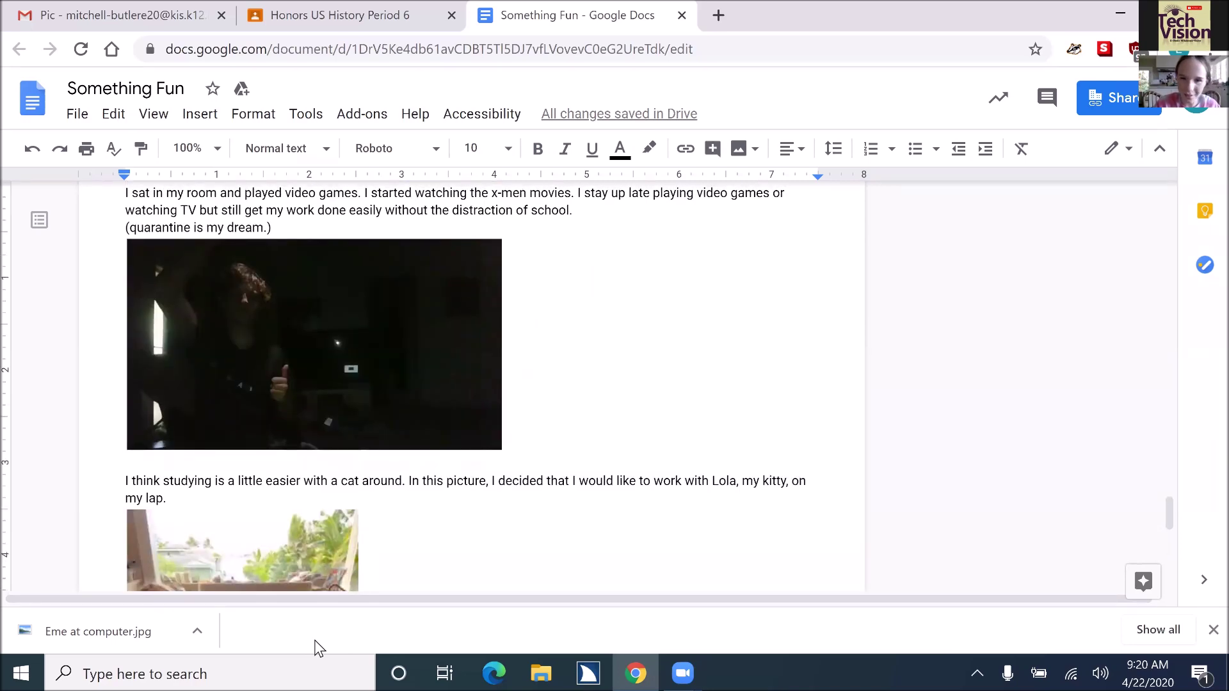